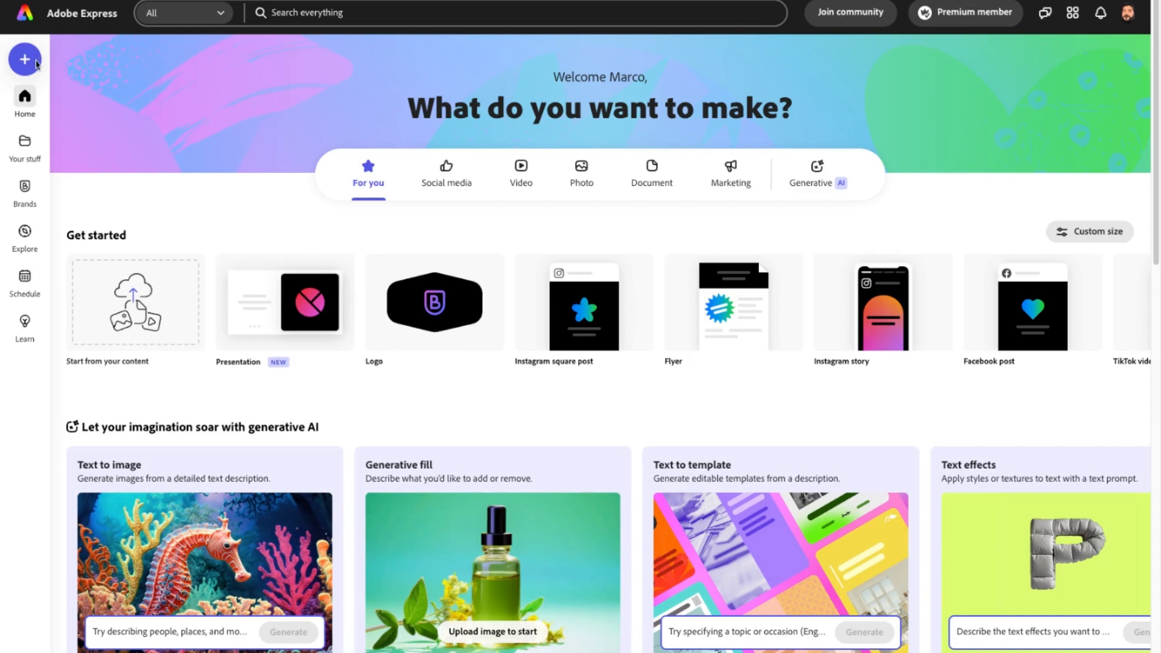
# Step: Create a new custom-size file 1200 px wide and 628 px high
pyautogui.click(35, 62)
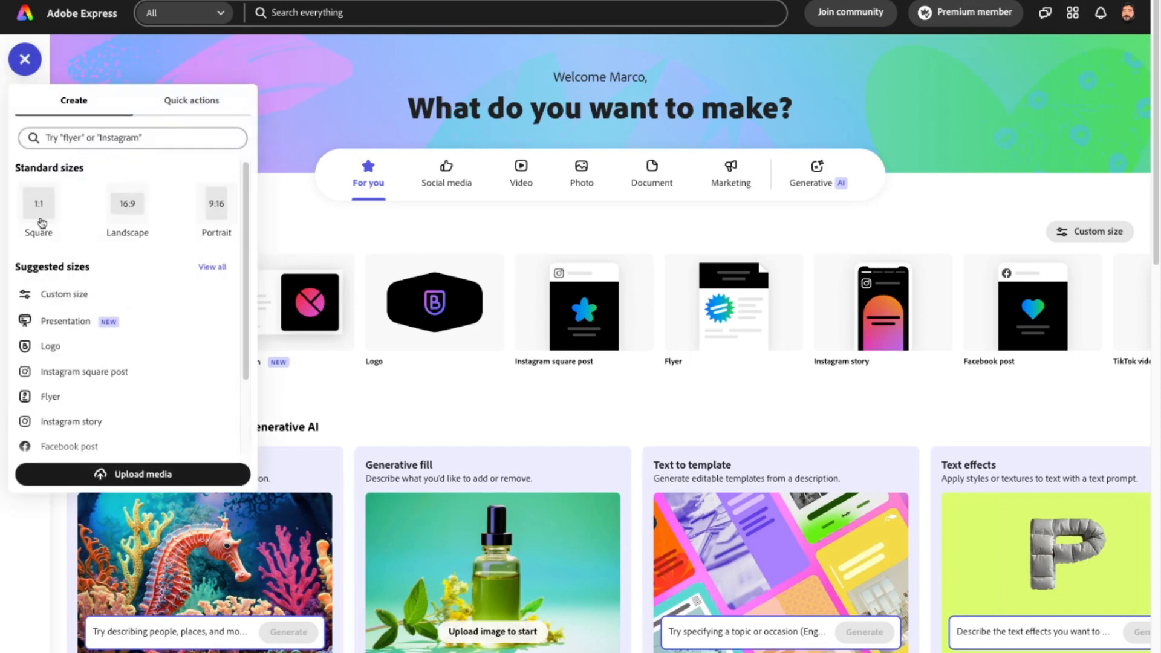
pyautogui.click(66, 292)
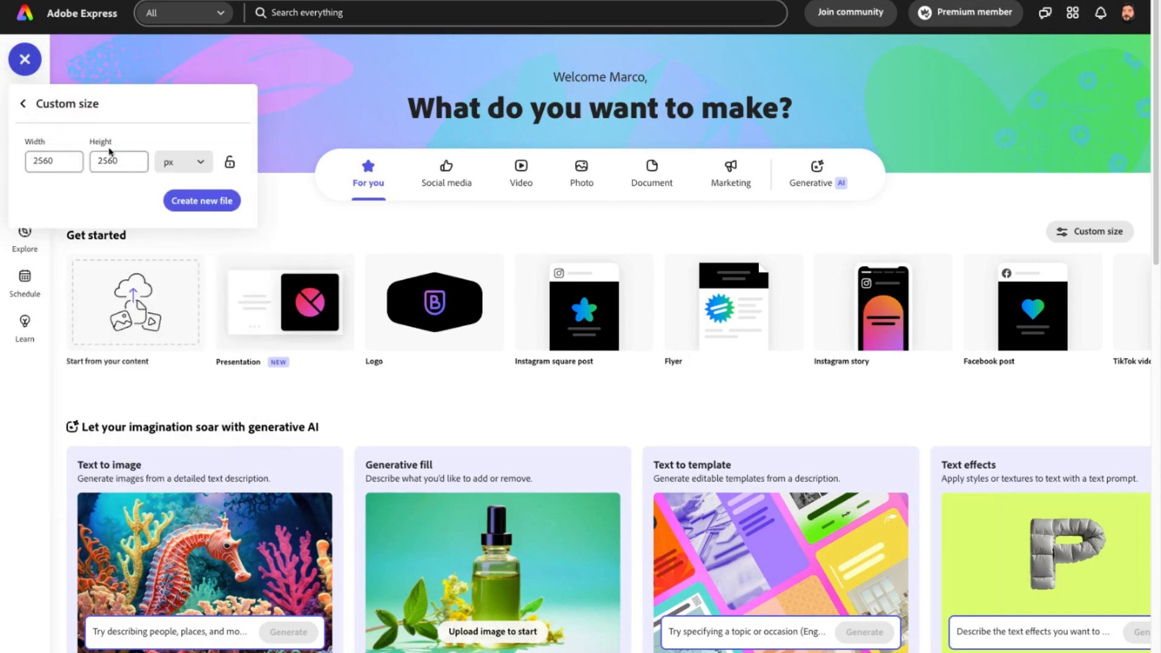
pyautogui.doubleClick(70, 158)
pyautogui.write('1200')
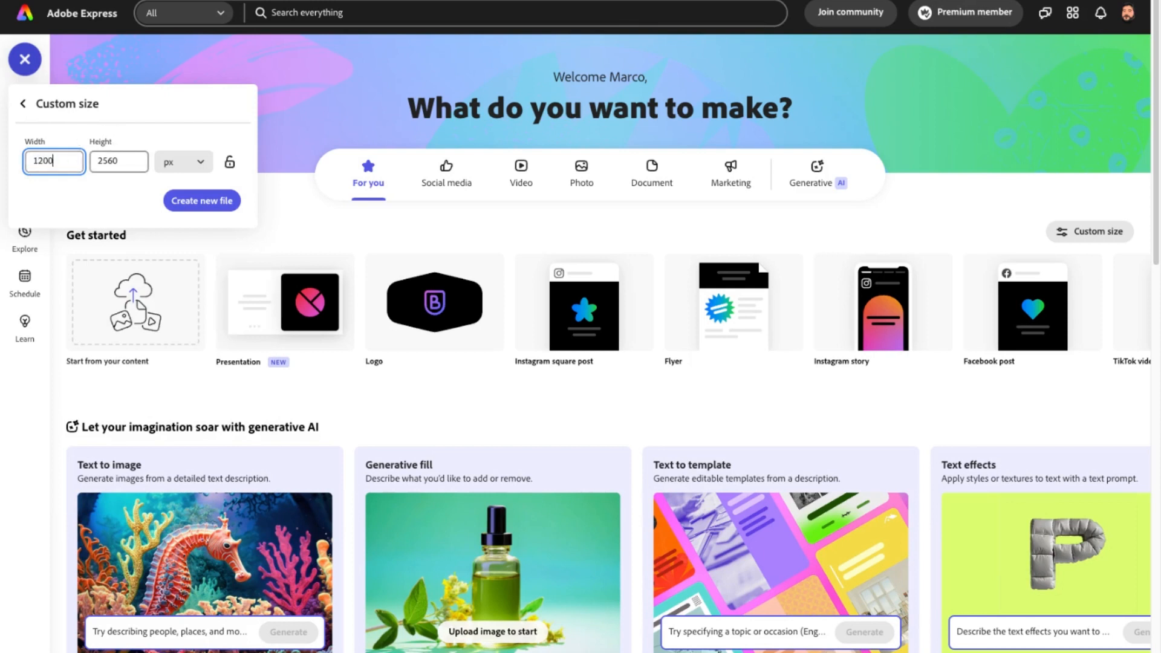
pyautogui.press('Tab')
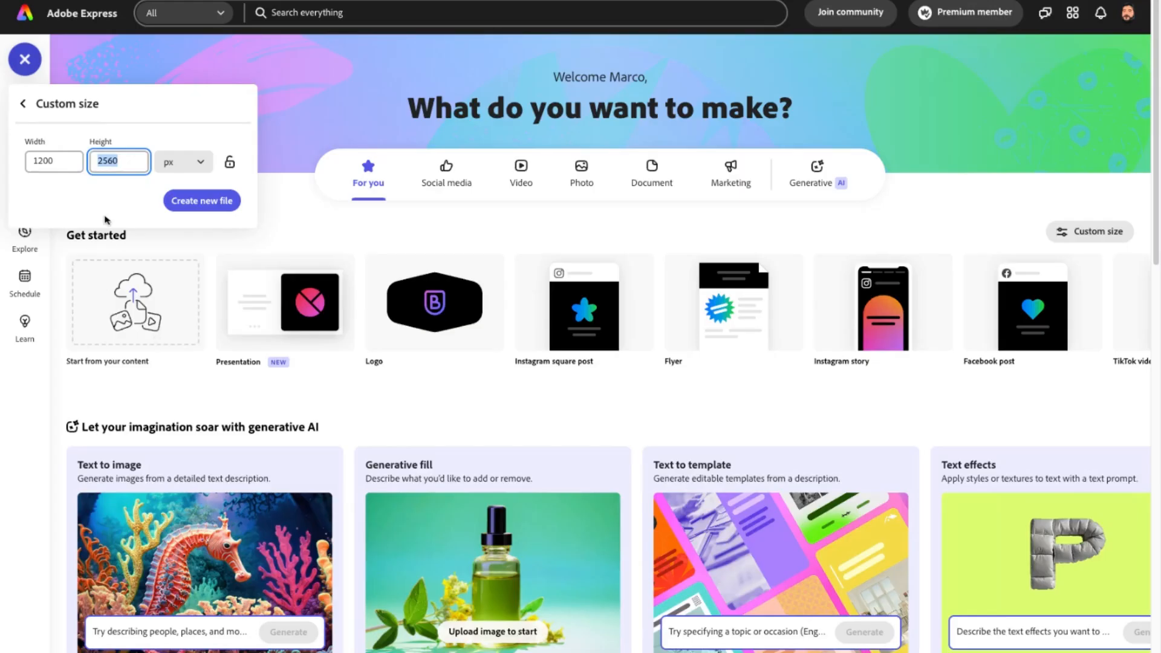
pyautogui.write('628')
pyautogui.click(216, 203)
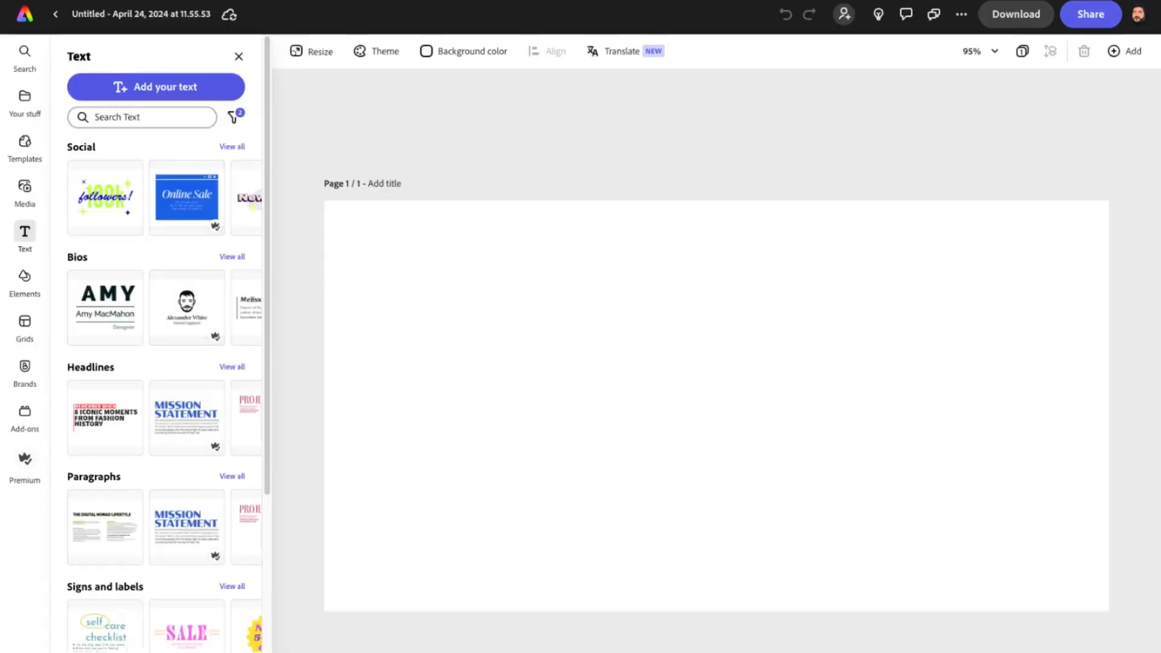
# Step: Place the lens mount adapter photo on the blank page and enlarge it from the page's left edge to its full height
pyautogui.moveTo(1160, 381); pyautogui.dragTo(648, 381)
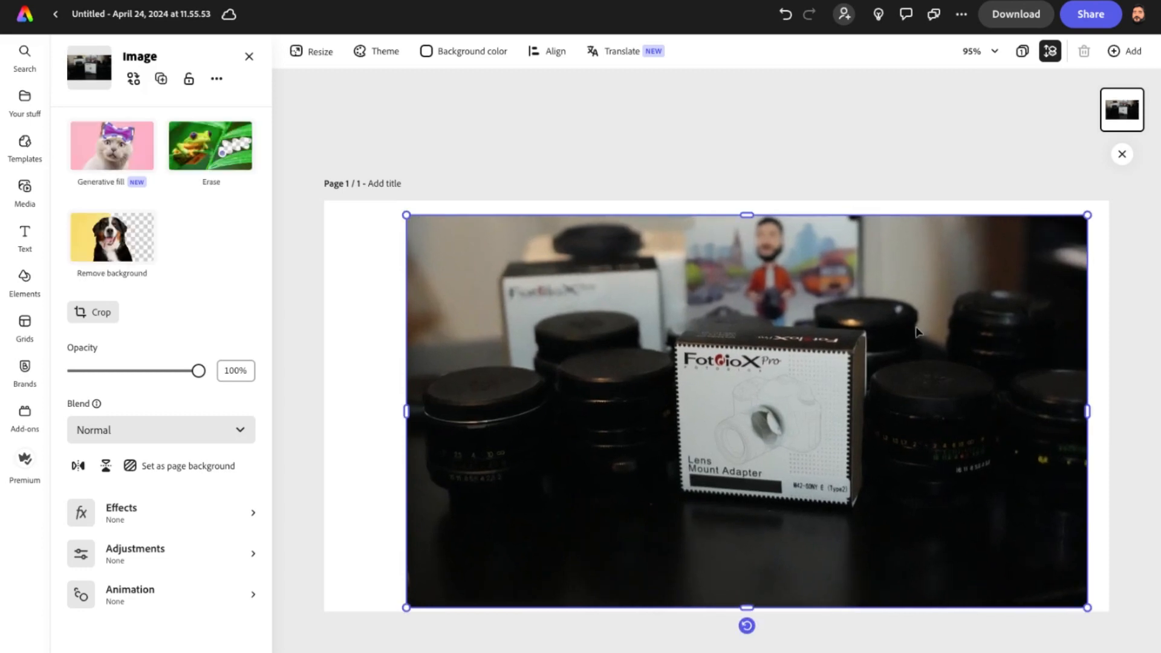
pyautogui.moveTo(409, 397); pyautogui.dragTo(324, 397)
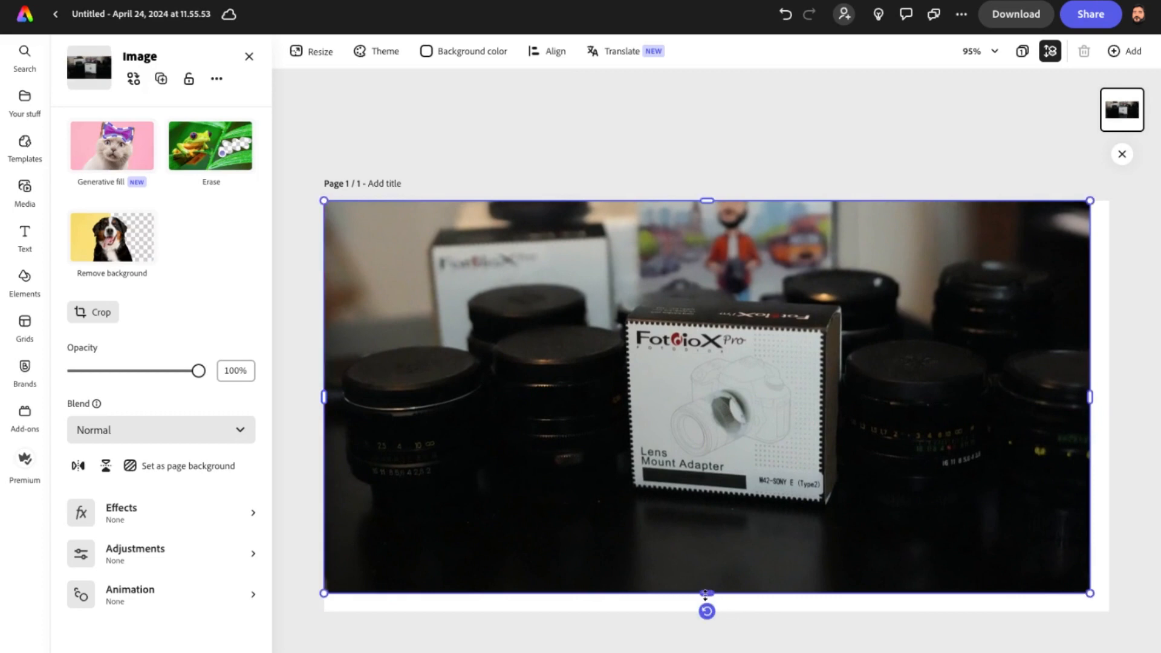
pyautogui.moveTo(705, 593); pyautogui.dragTo(705, 596)
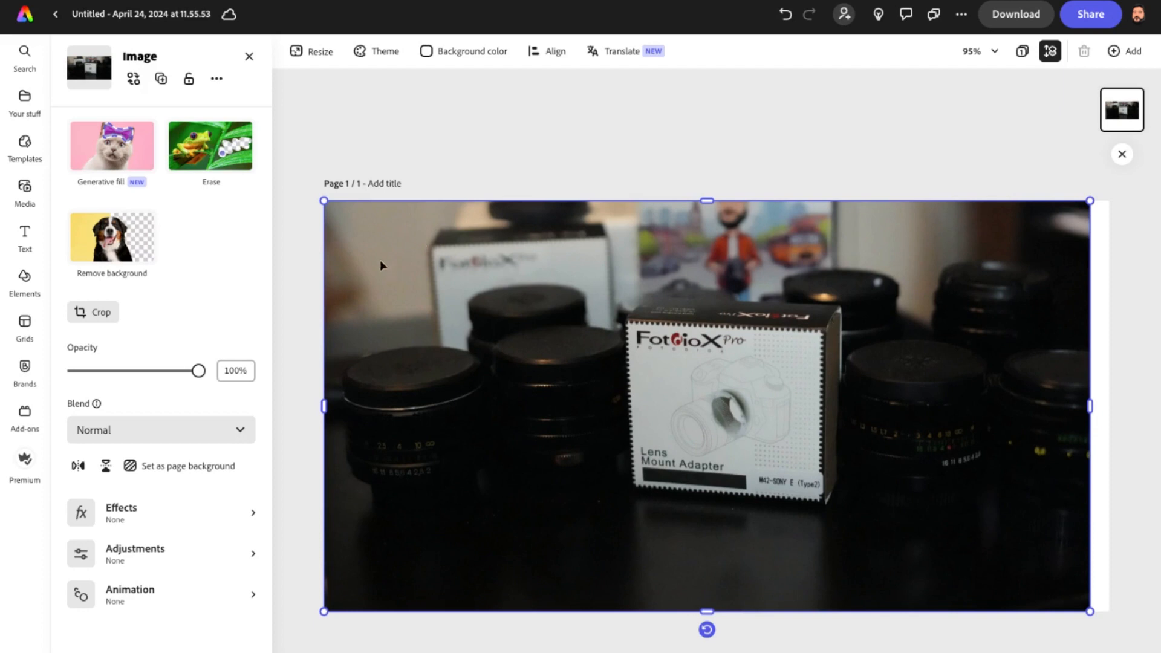
# Step: Insert the round Hooche logo from the Lens Hooche brand and shrink it to about half its size
pyautogui.click(24, 369)
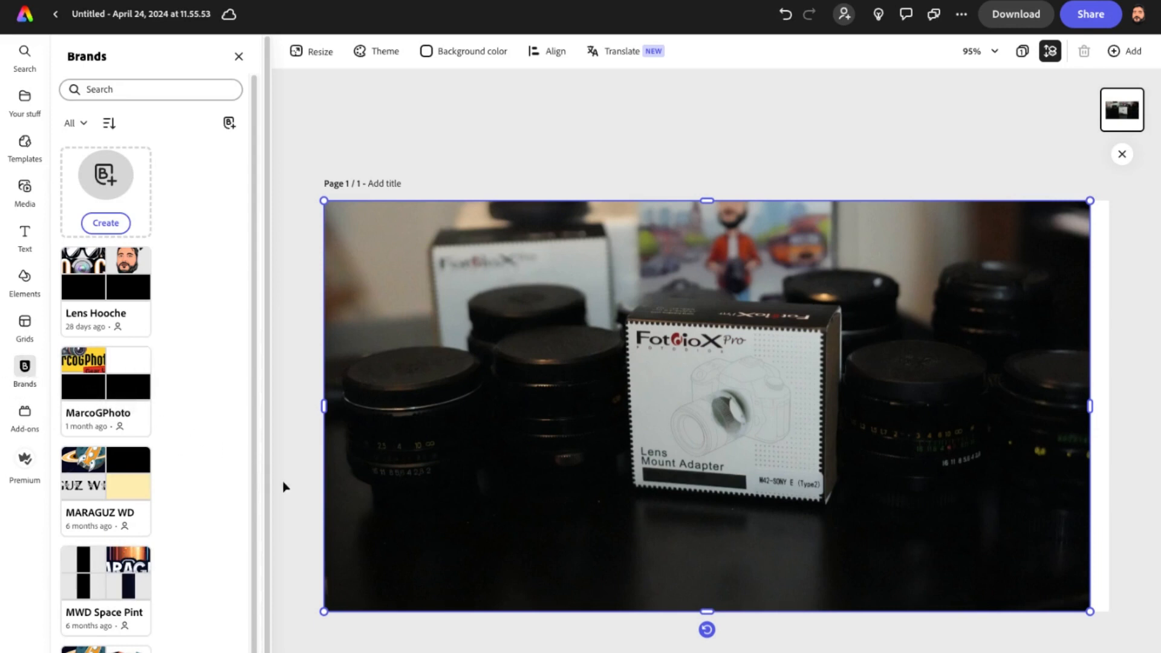
pyautogui.click(119, 288)
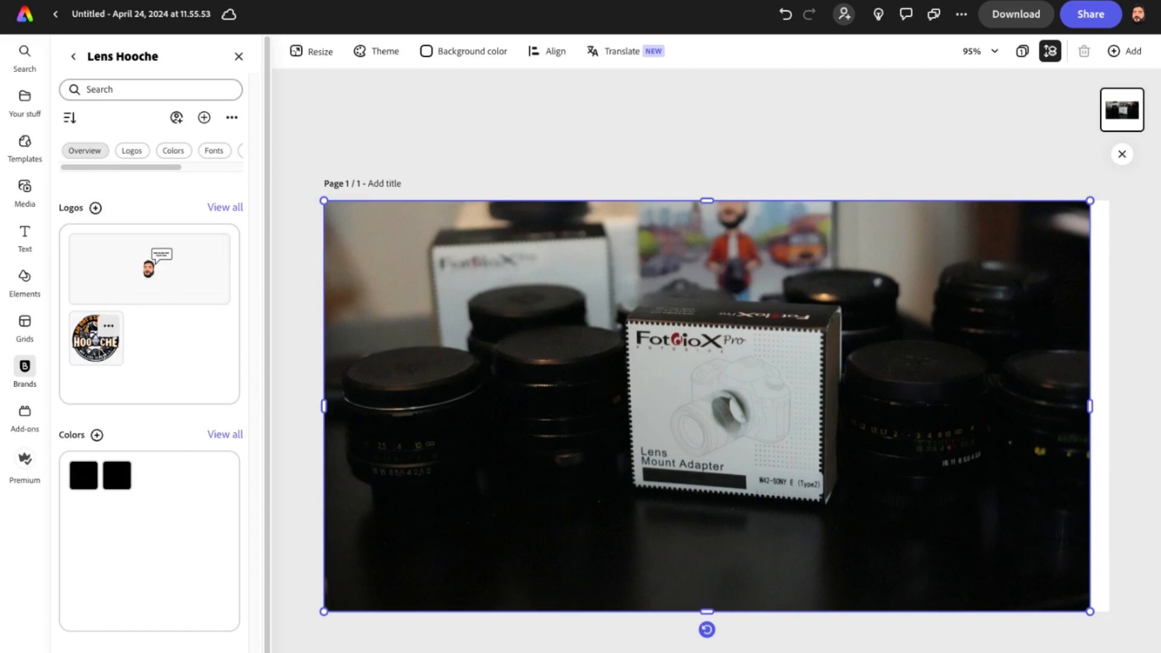
pyautogui.click(95, 338)
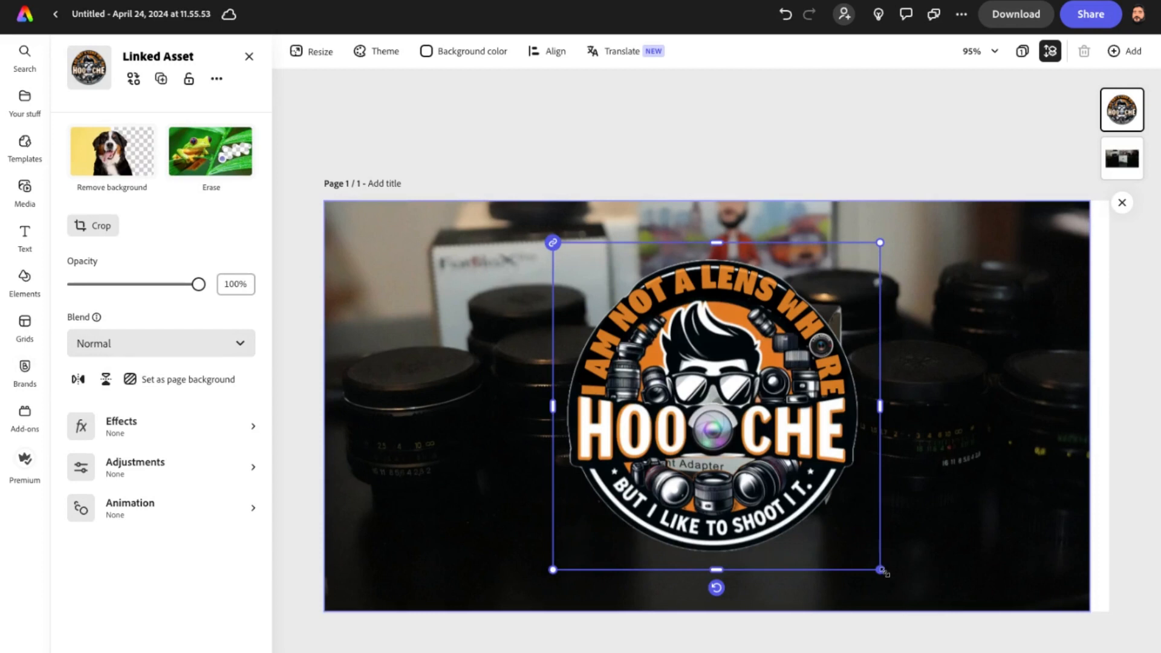
pyautogui.moveTo(880, 569); pyautogui.dragTo(721, 411)
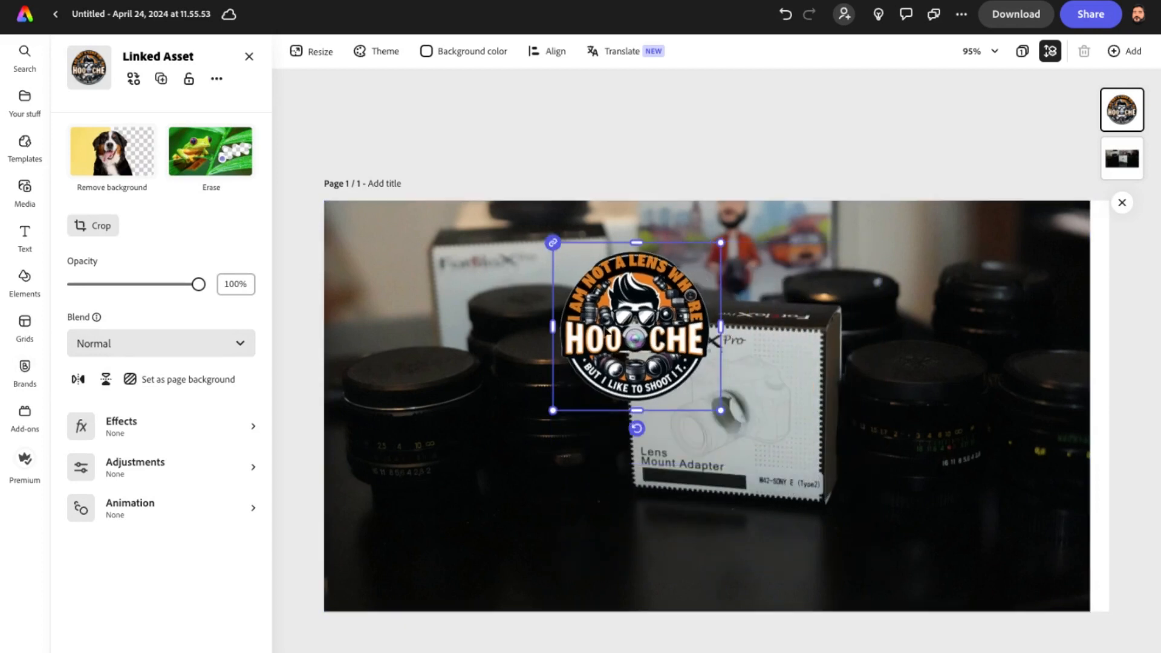
# Step: Shrink the Hooche logo slightly more and position it in the photo's upper-left area, just below the top edge
pyautogui.moveTo(607, 331); pyautogui.dragTo(928, 300)
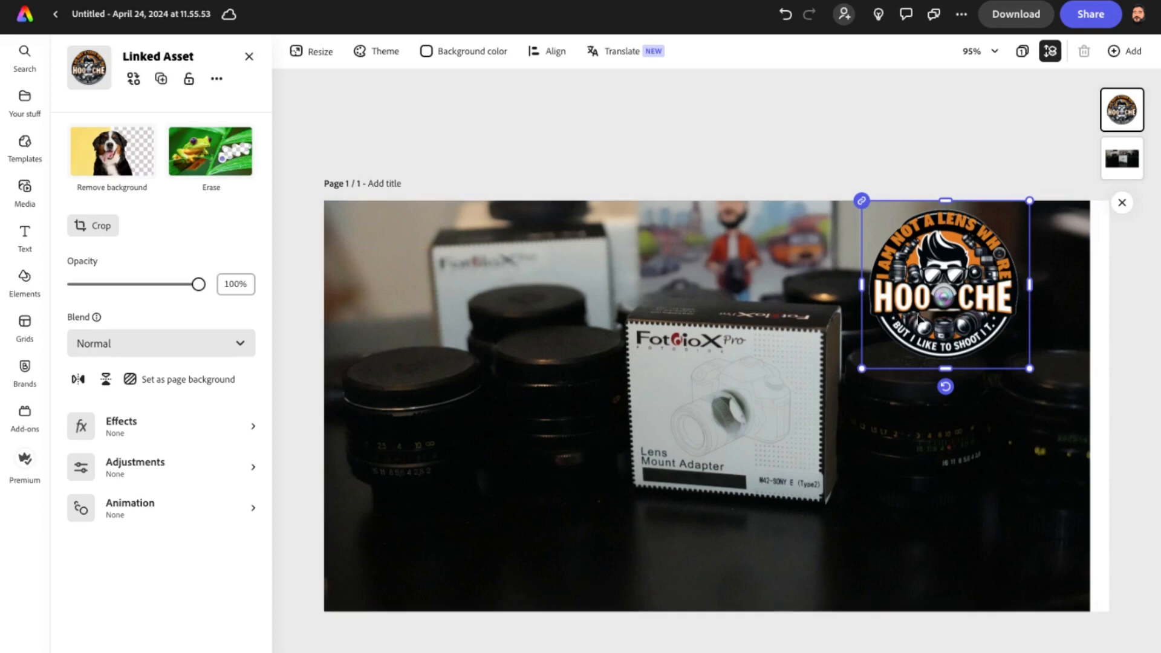
pyautogui.moveTo(1030, 369); pyautogui.dragTo(997, 334)
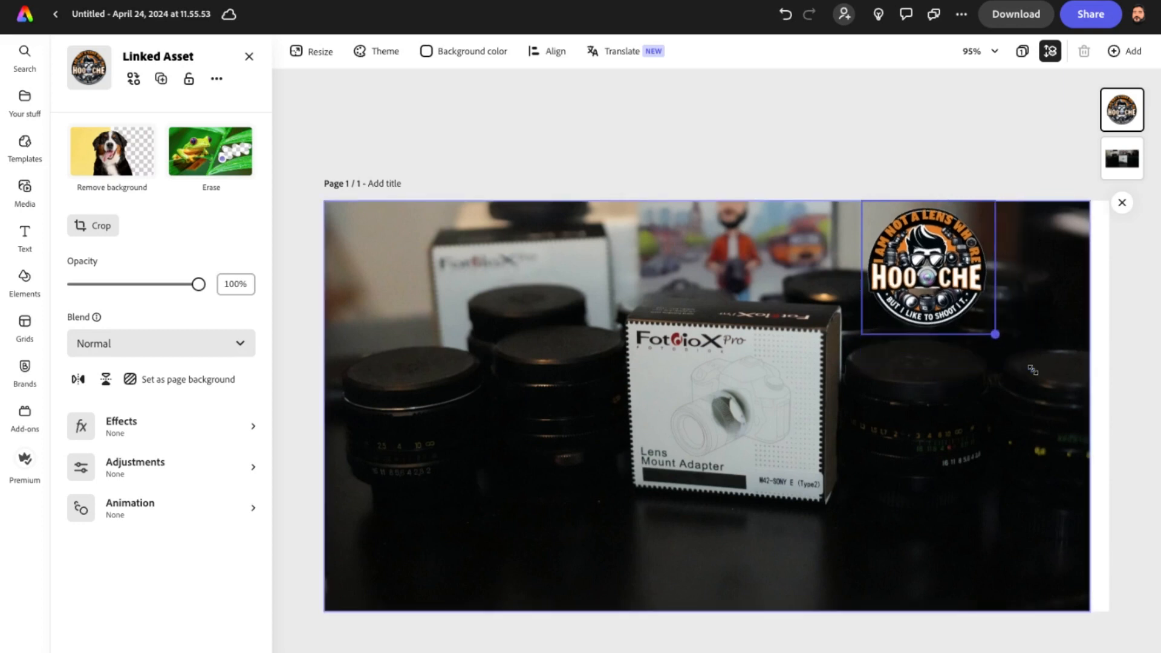
pyautogui.moveTo(899, 299); pyautogui.dragTo(372, 287)
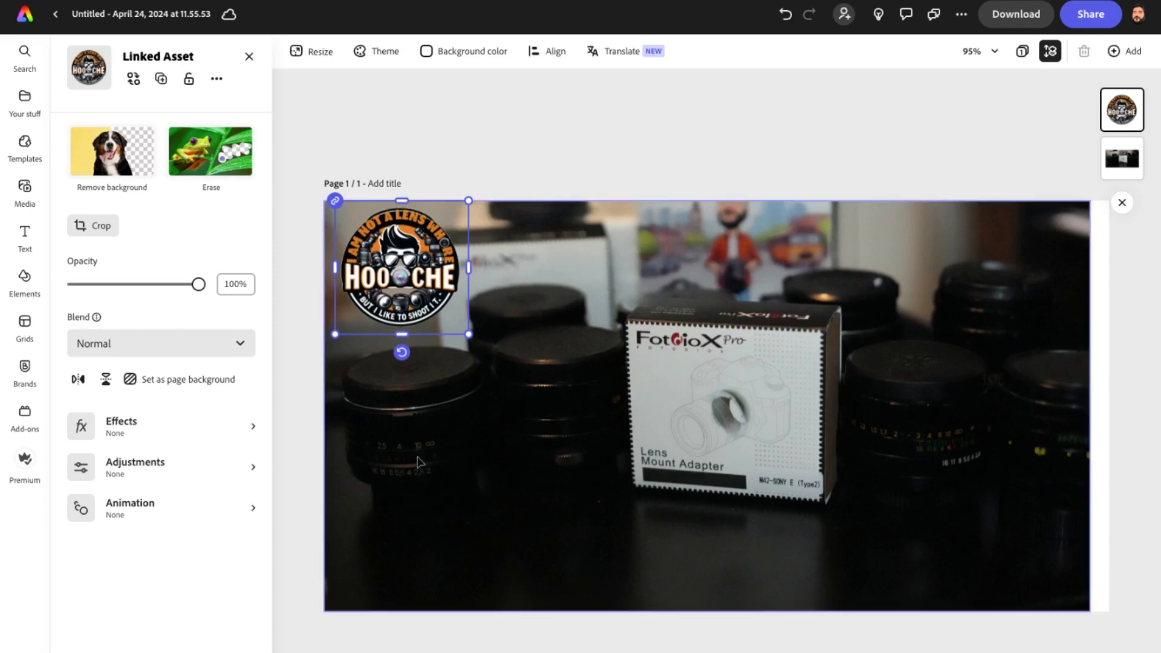
pyautogui.moveTo(419, 276)
pyautogui.mouseDown()
pyautogui.moveTo(500, 280)
pyautogui.moveTo(419, 280)
pyautogui.mouseUp()
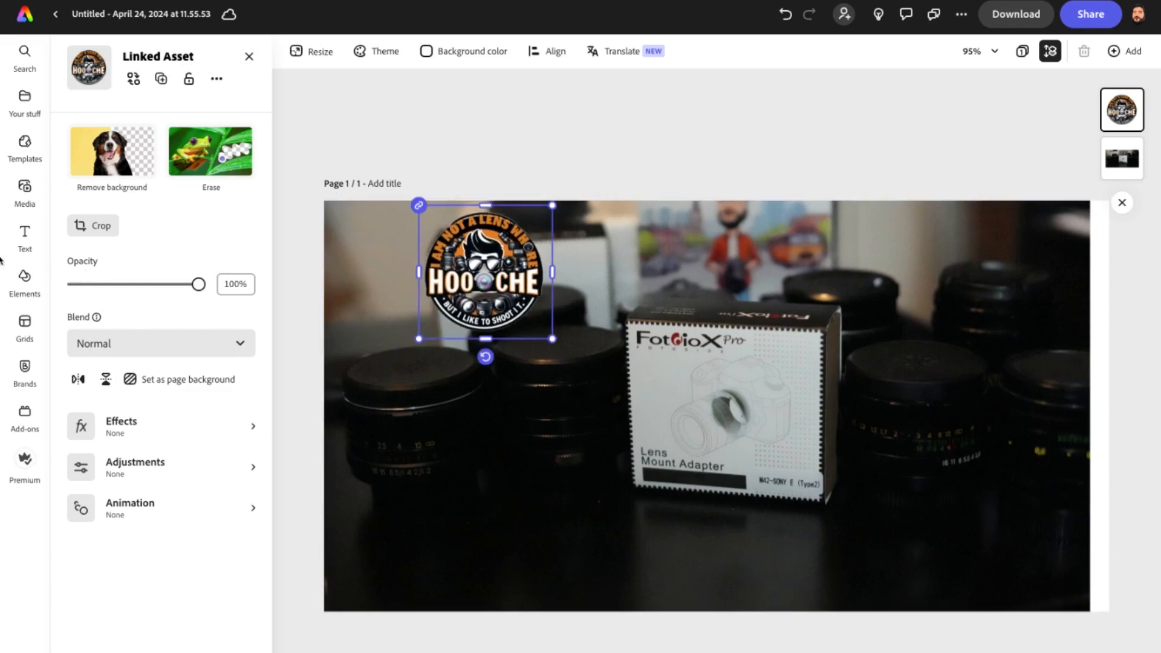
pyautogui.click(39, 241)
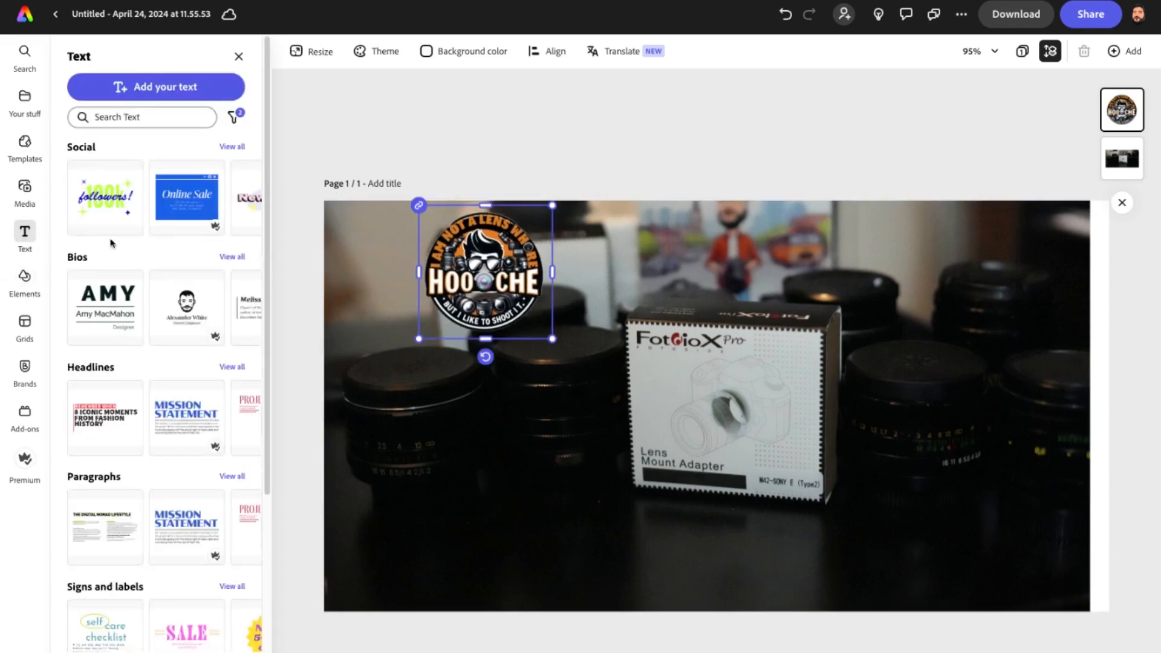
pyautogui.click(193, 89)
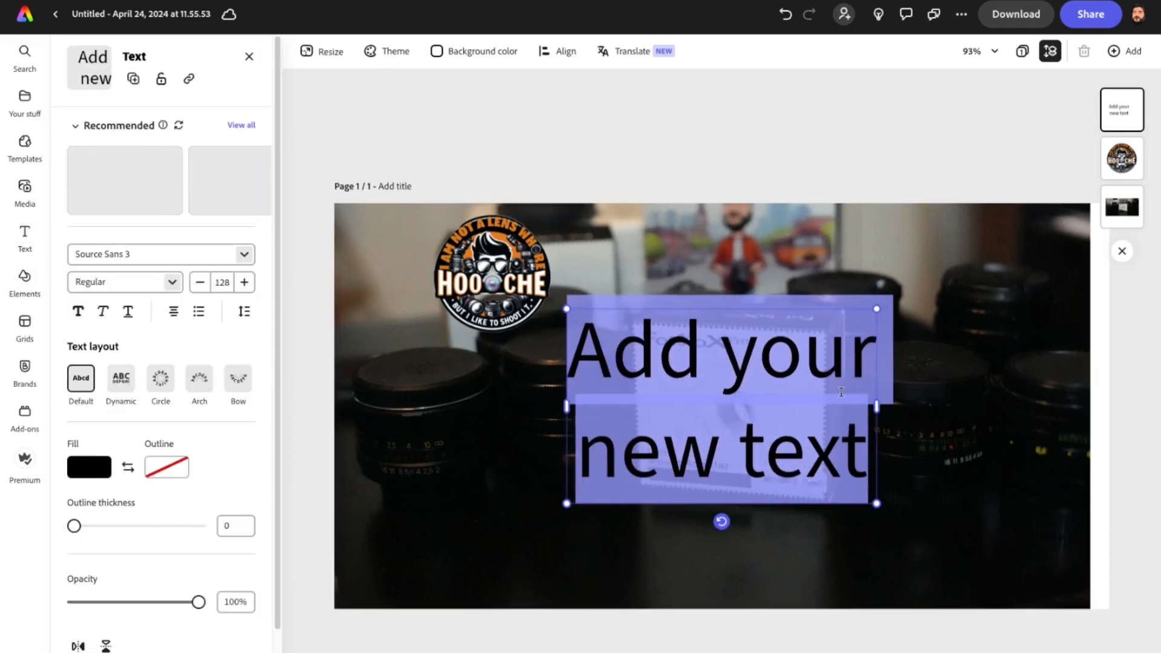
pyautogui.press('BackSpace')
pyautogui.write('WWW.')
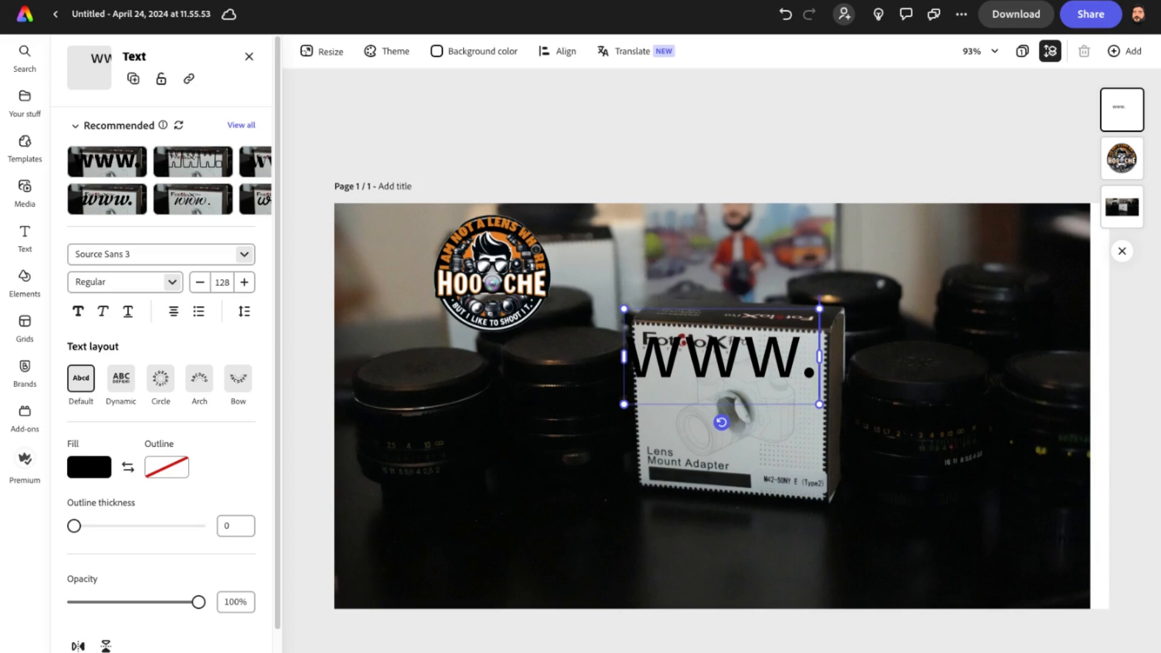
pyautogui.write('lens')
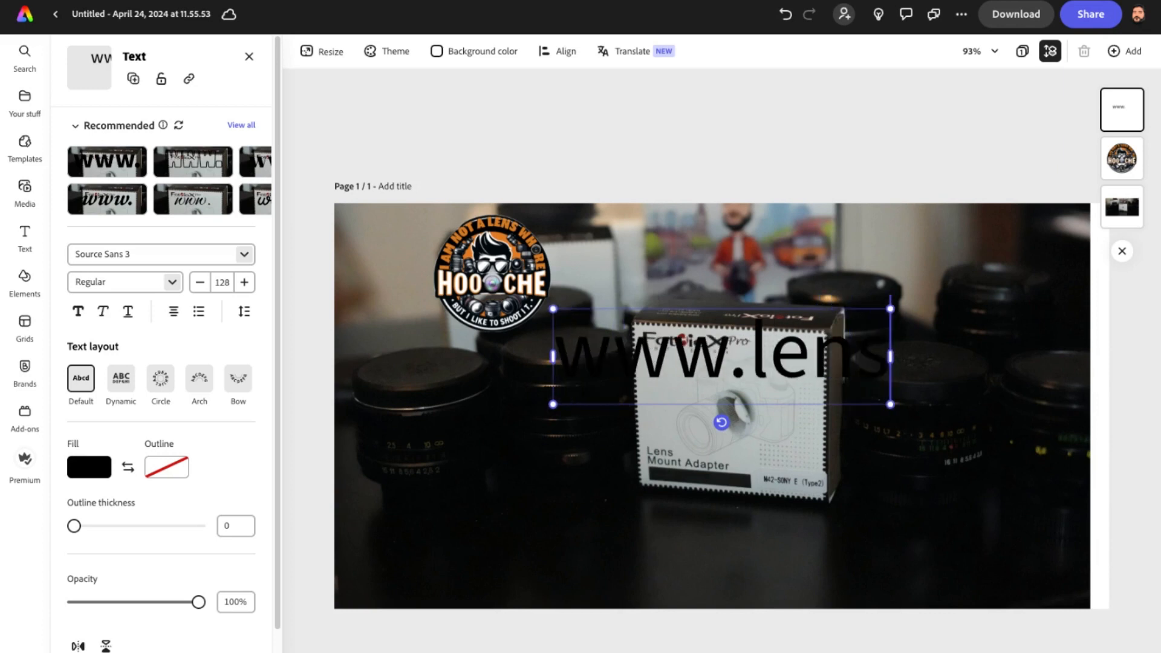
pyautogui.write('hooche')
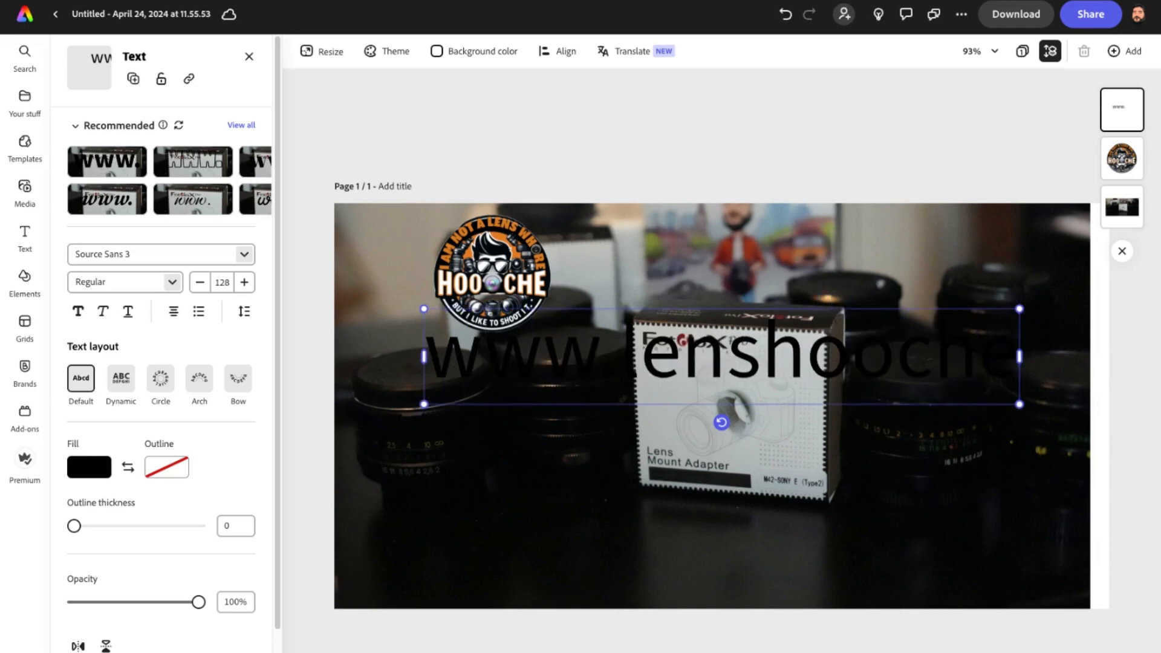
pyautogui.write('r')
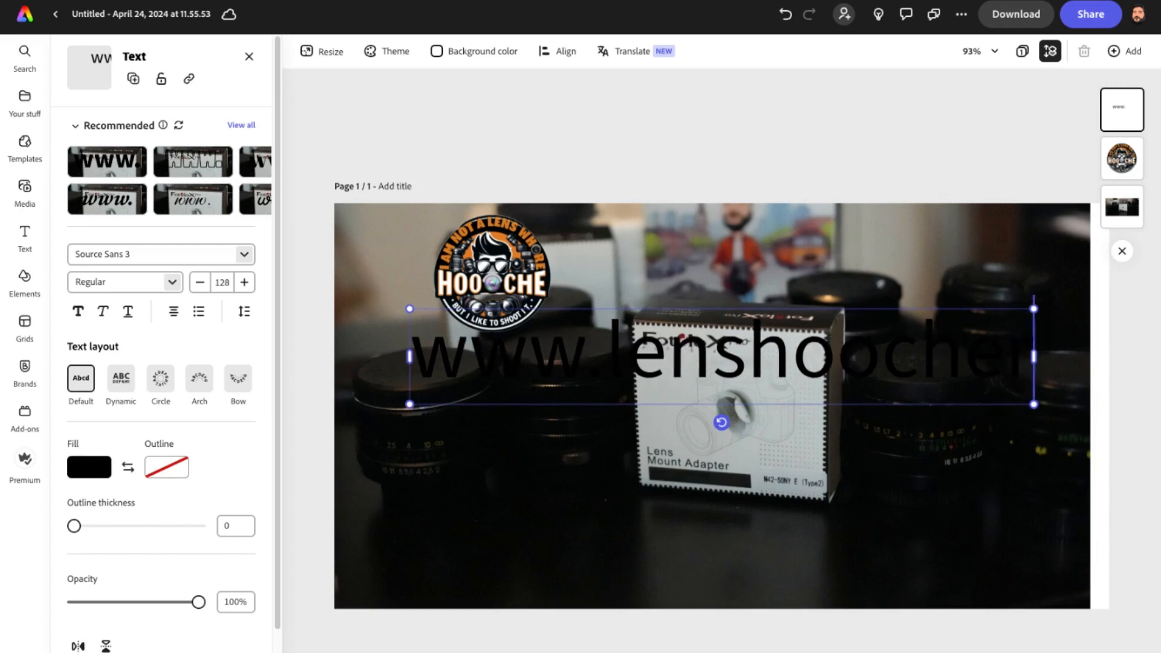
pyautogui.write('eviews.com')
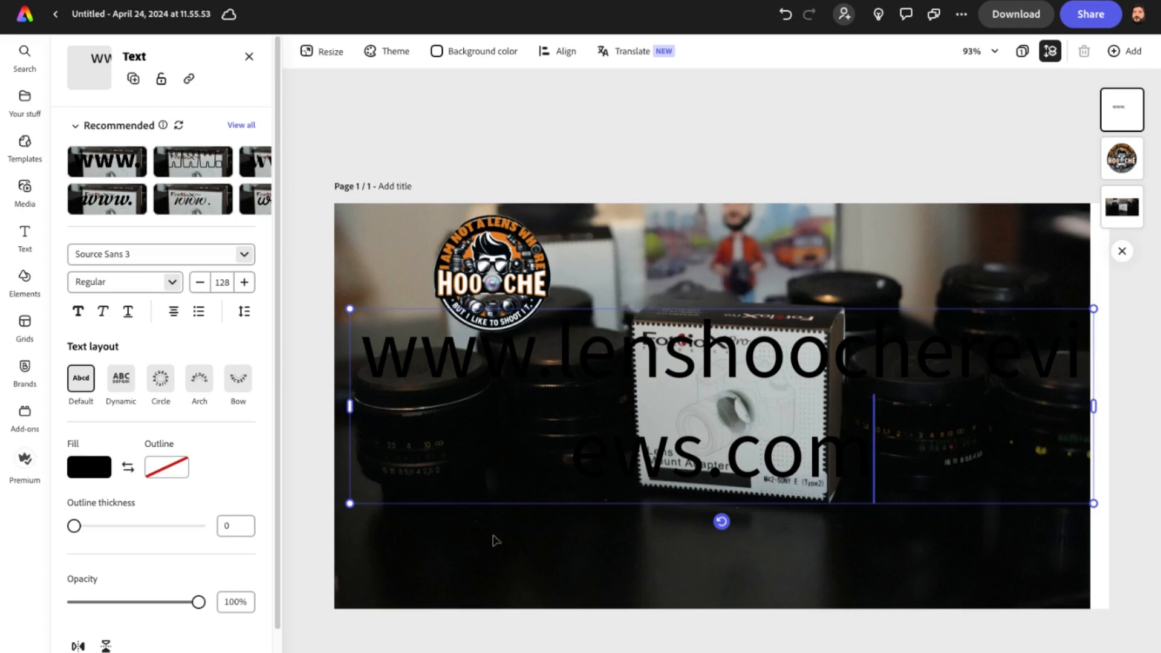
# Step: Reduce the website text to font size 86 and move it to the lower edge of the photo
pyautogui.click(200, 282)
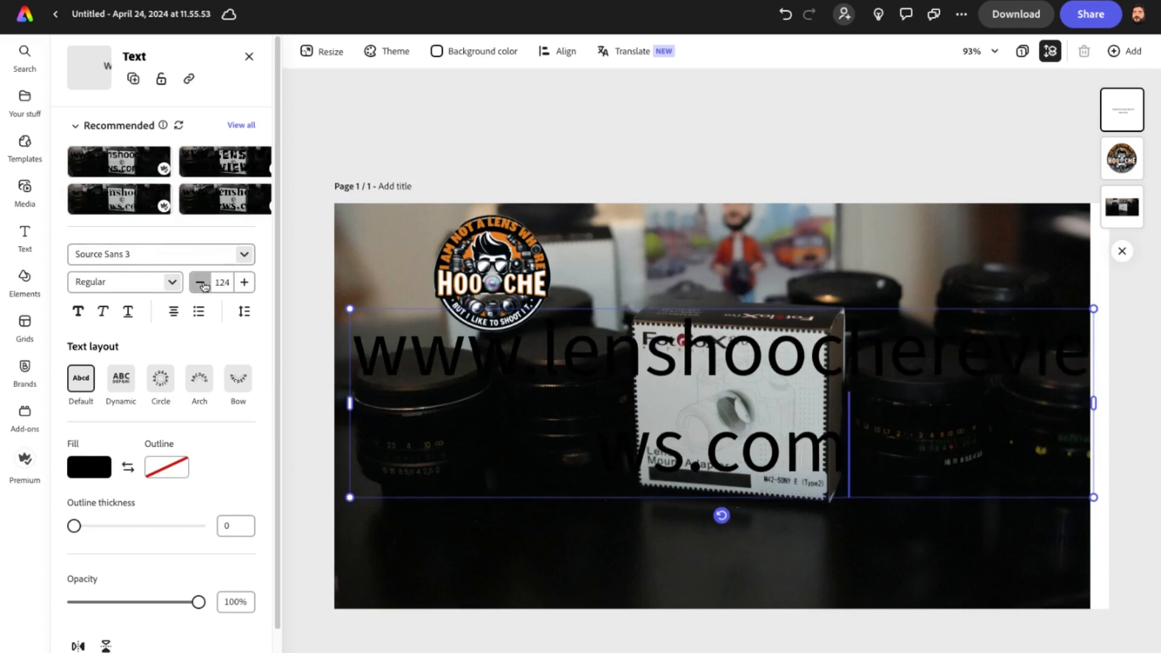
pyautogui.click(201, 282)
pyautogui.click(201, 282)
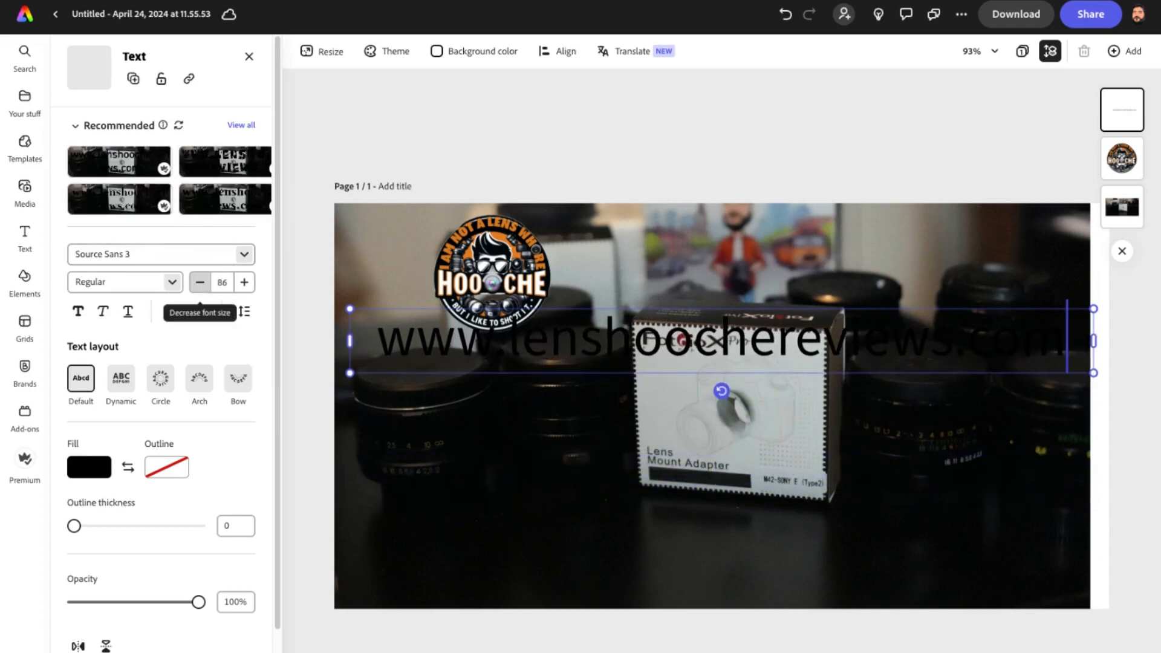
pyautogui.moveTo(856, 352); pyautogui.dragTo(841, 556)
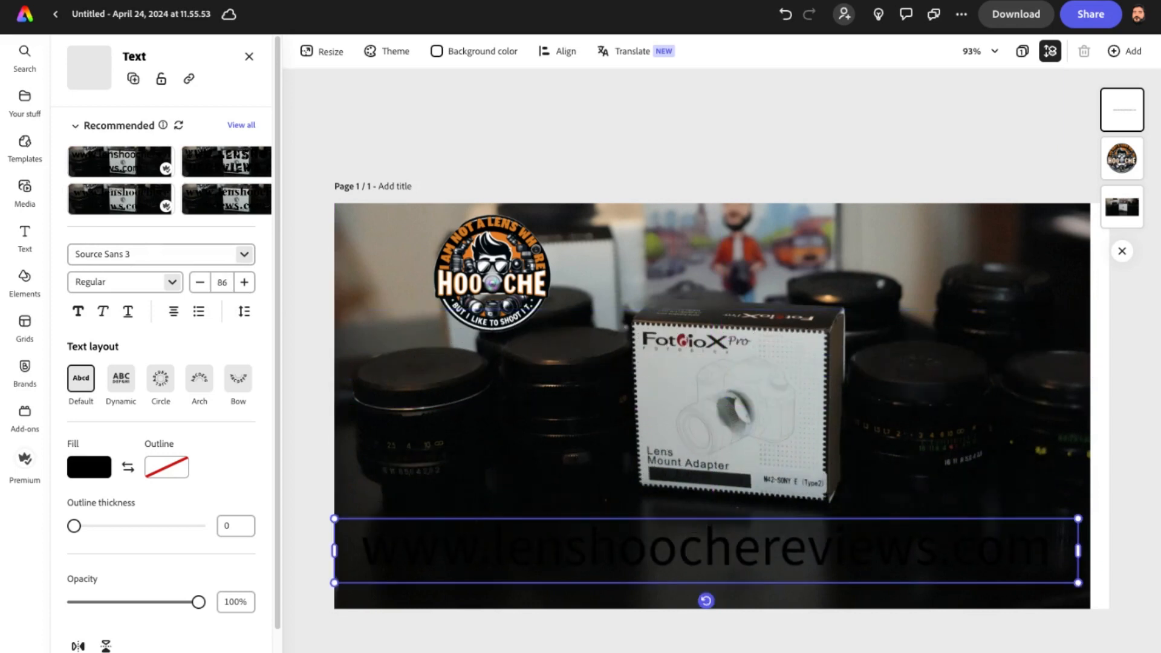
# Step: Give the website text a white fill and a black outline
pyautogui.click(84, 473)
pyautogui.click(172, 407)
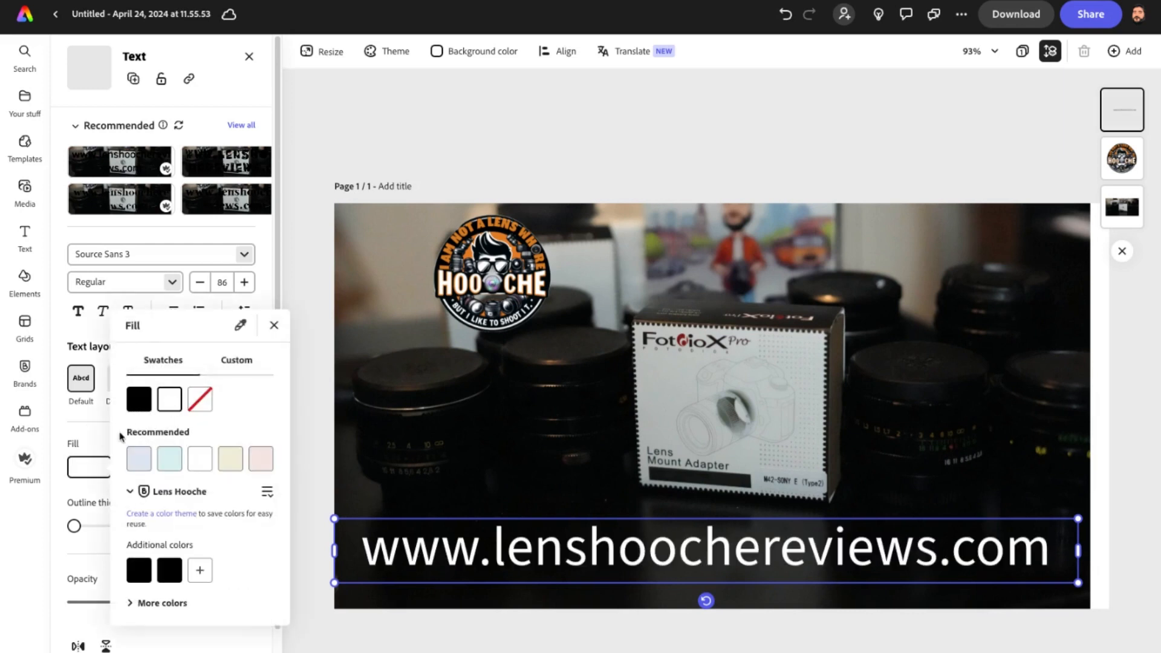
pyautogui.click(173, 469)
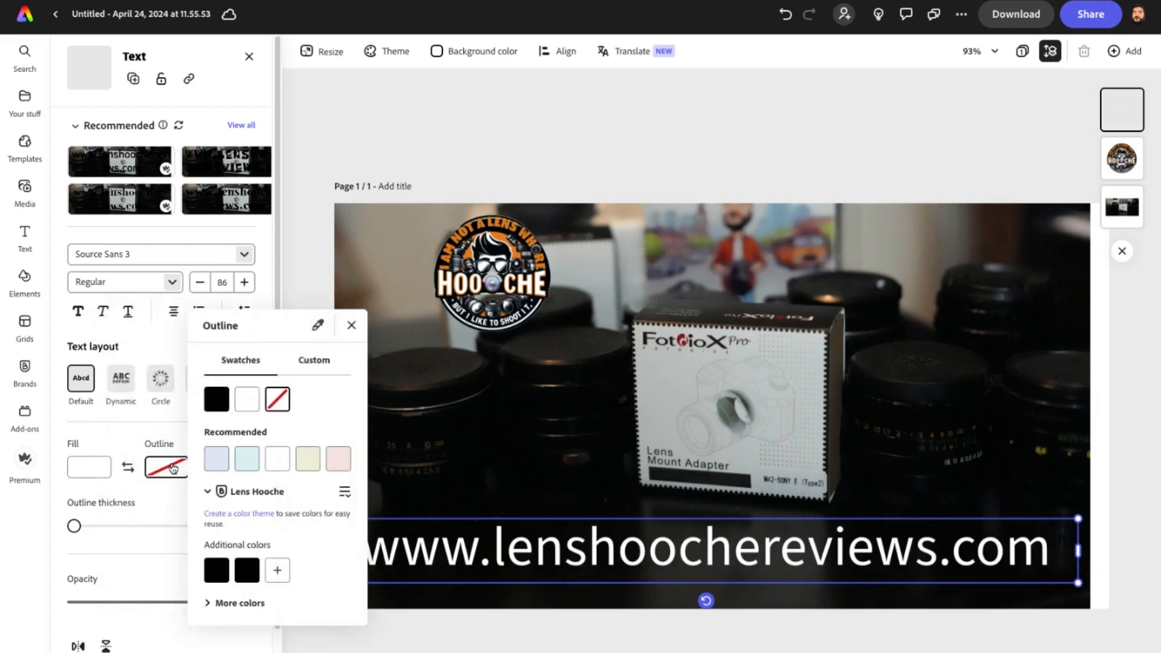
pyautogui.click(216, 400)
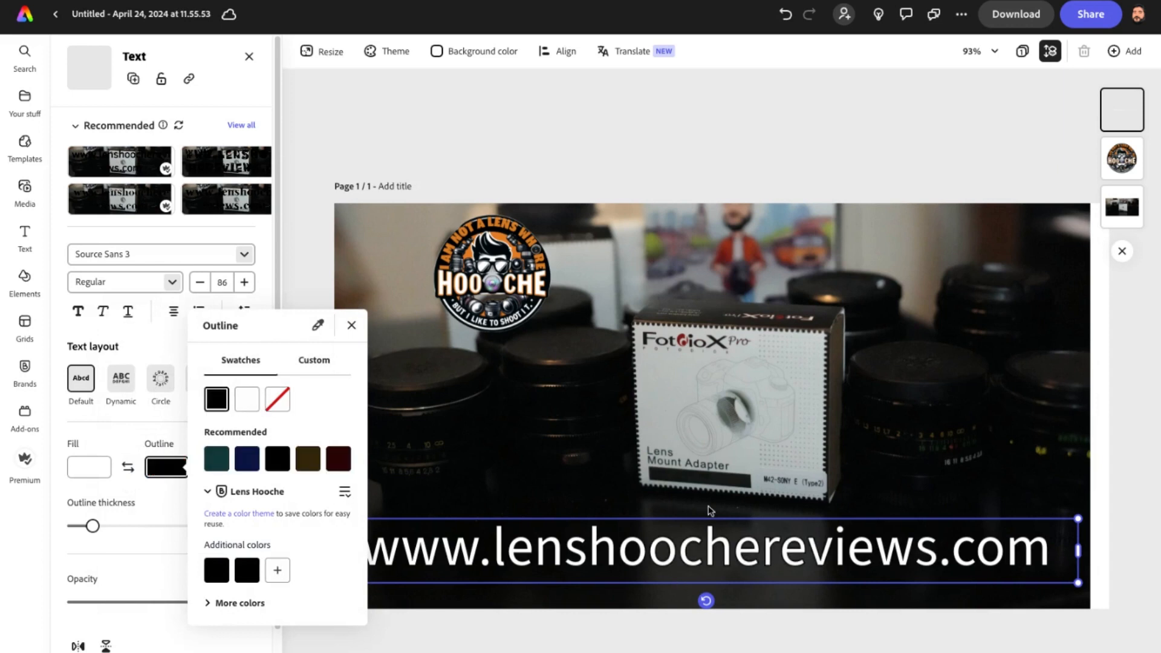
pyautogui.click(695, 539)
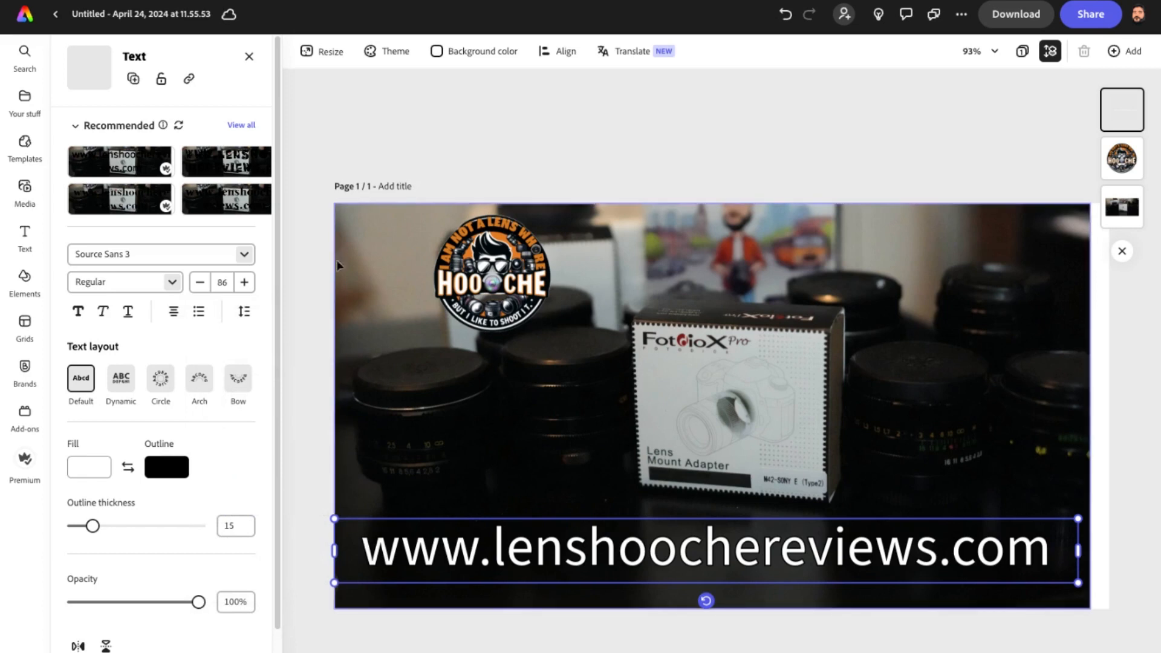
# Step: Change the website text's font to Blockhead OT DarkSide from the recommended fonts
pyautogui.click(241, 125)
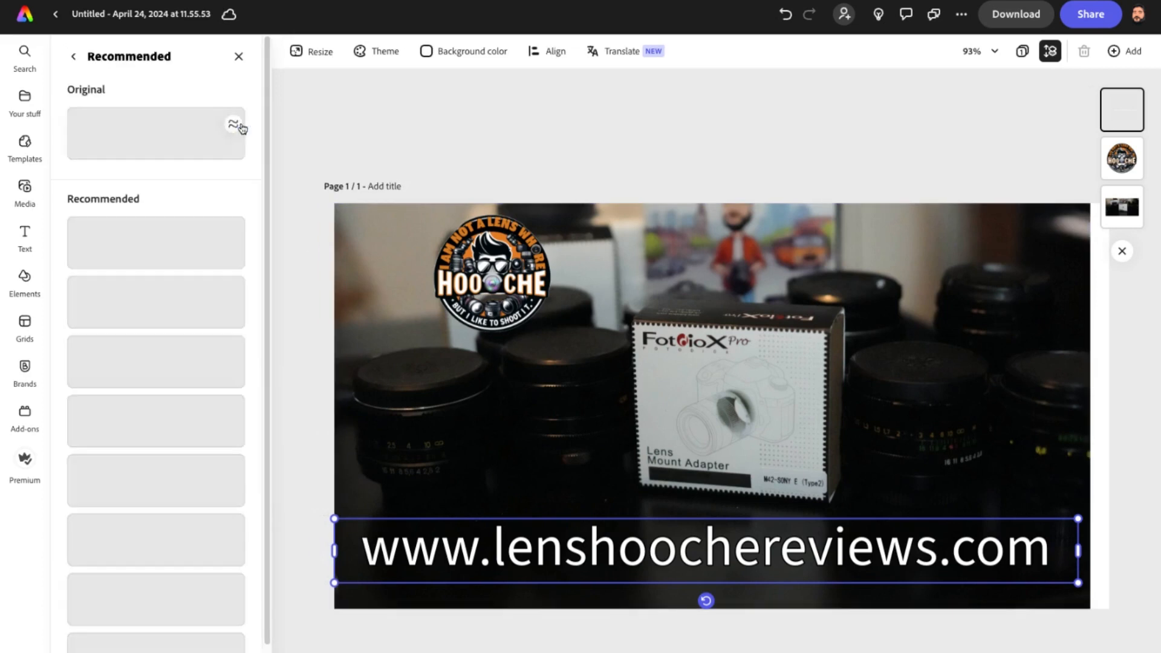
pyautogui.scroll(-3, 239, 481)
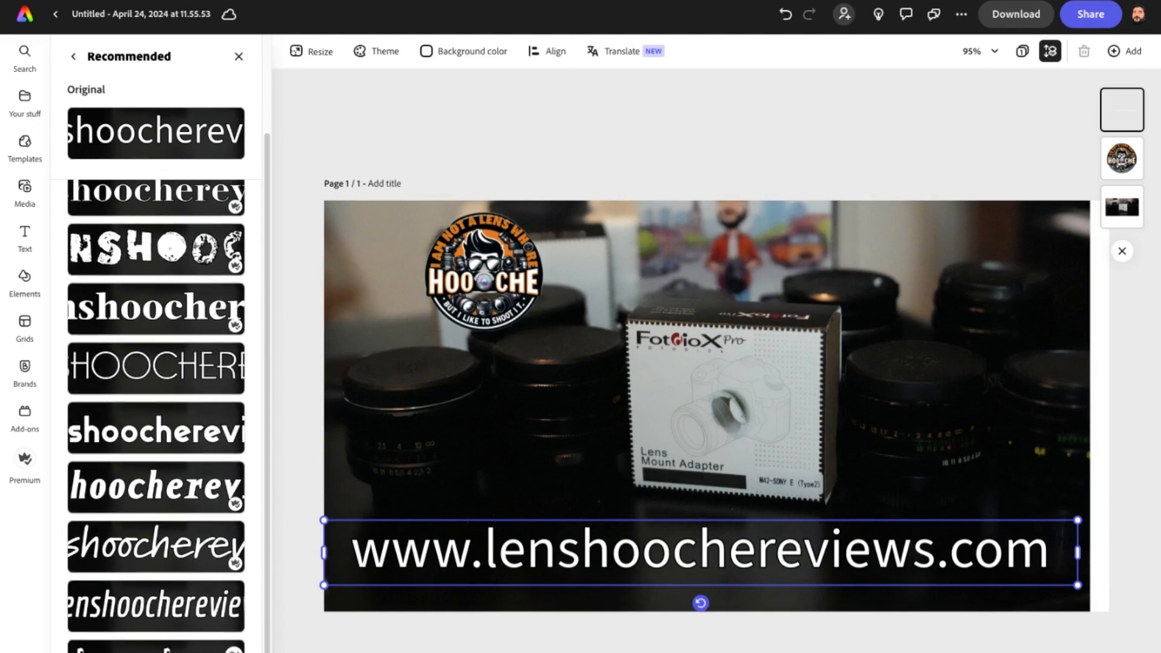
pyautogui.click(158, 646)
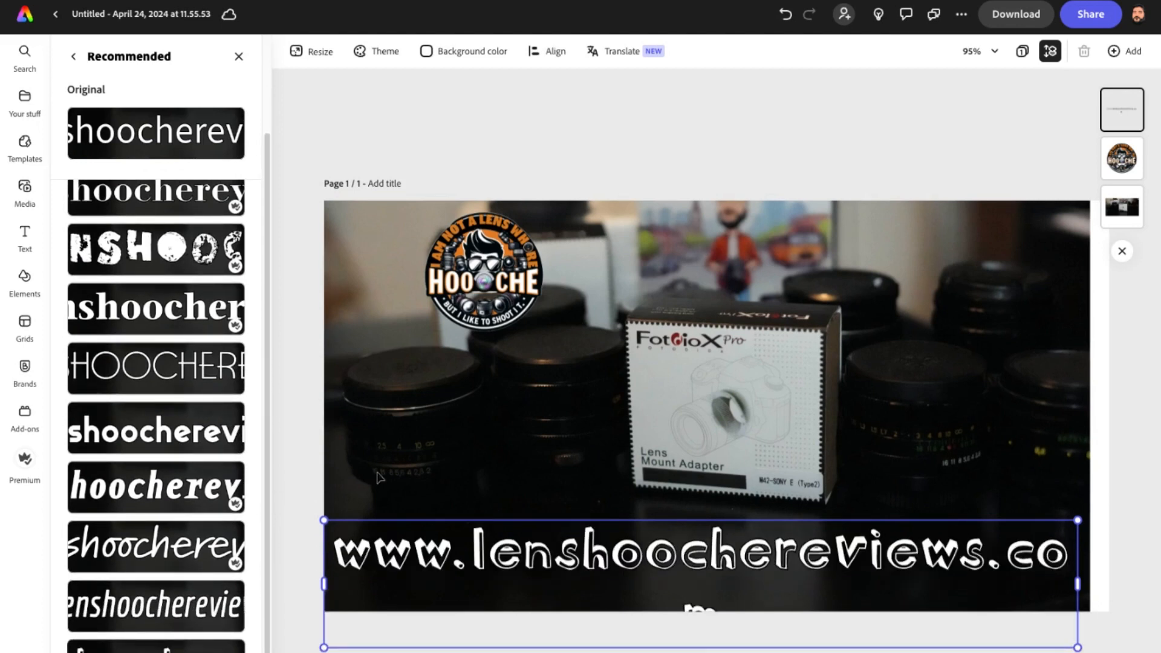
pyautogui.click(422, 435)
pyautogui.click(846, 572)
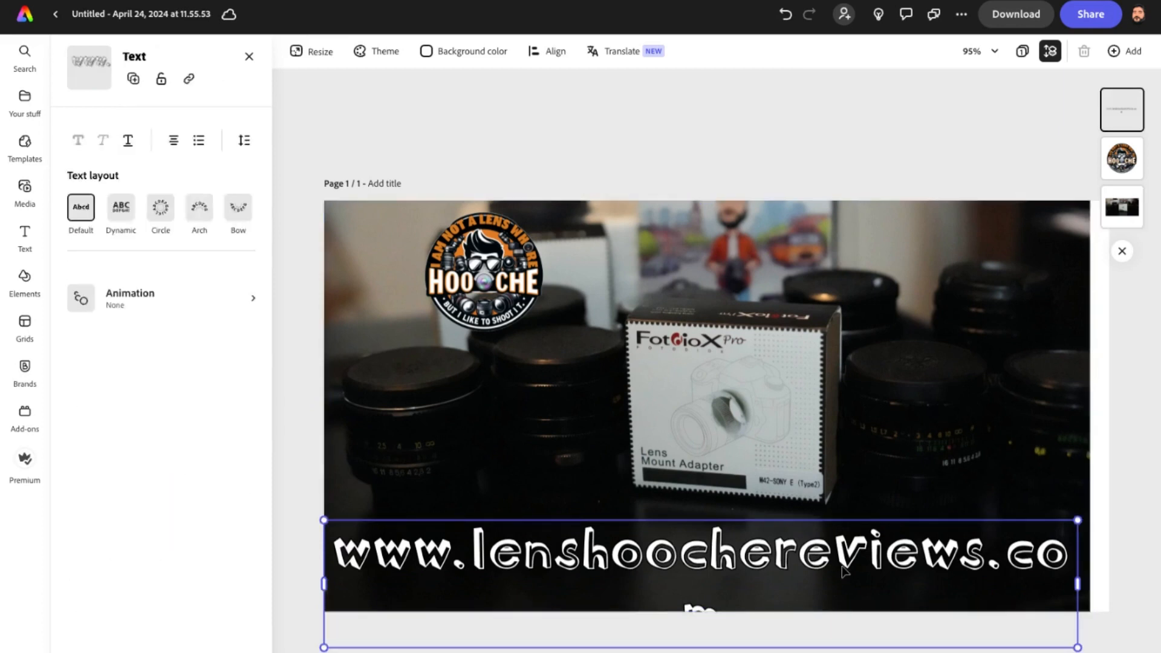
# Step: Reduce the website text to font size 79 so that the address fits on one line
pyautogui.click(198, 289)
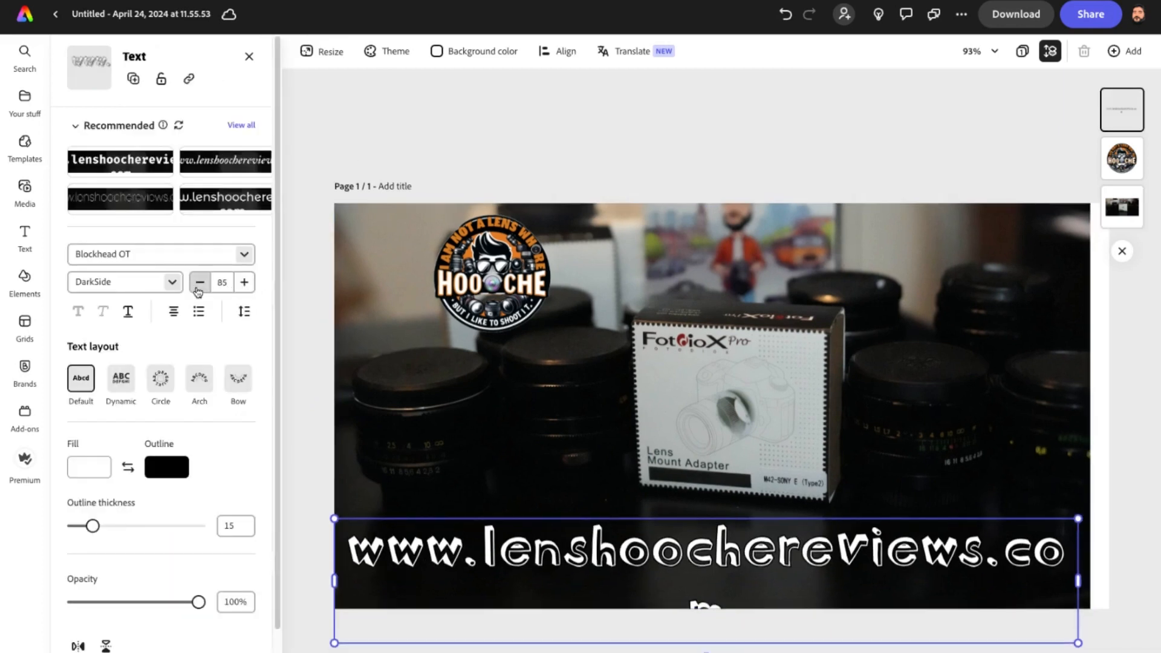
pyautogui.click(198, 289)
pyautogui.click(197, 289)
pyautogui.click(197, 289)
pyautogui.click(198, 289)
pyautogui.click(197, 289)
pyautogui.click(919, 502)
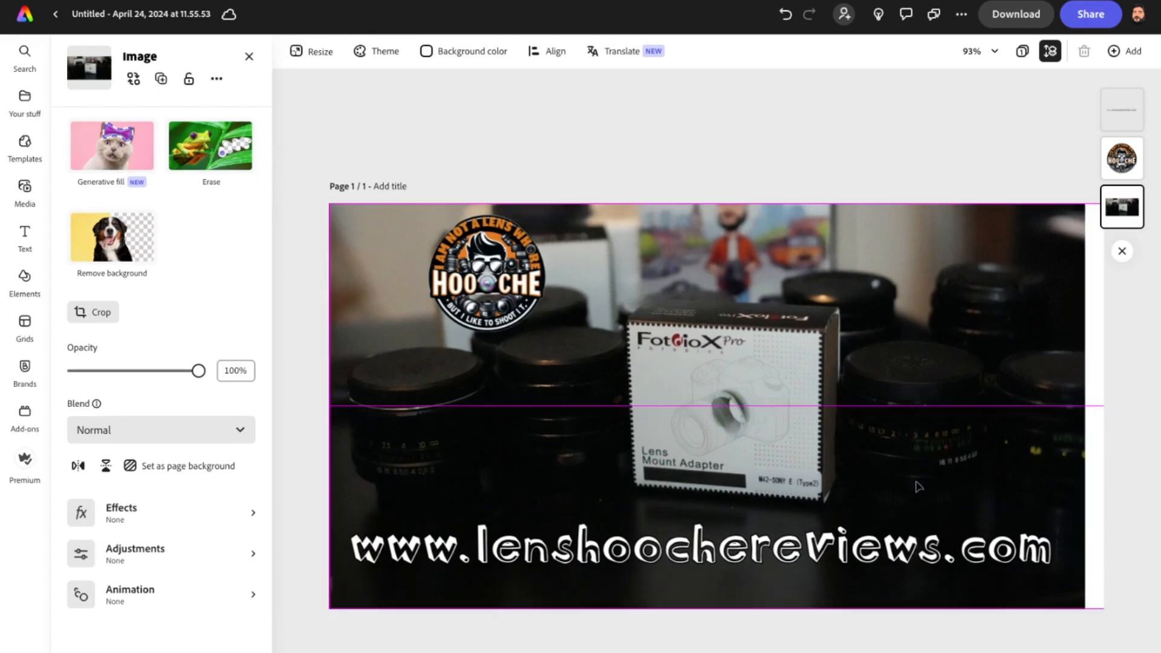
pyautogui.click(870, 553)
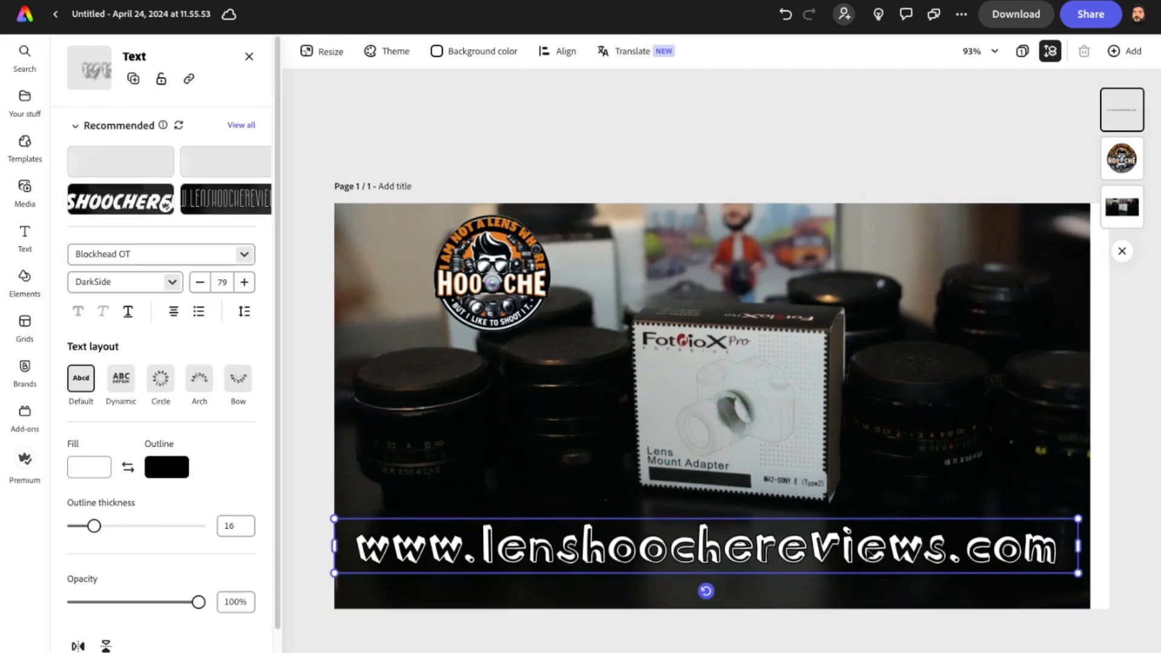
# Step: Search the design assets for "reviews" and for "review"
pyautogui.click(24, 277)
pyautogui.click(118, 109)
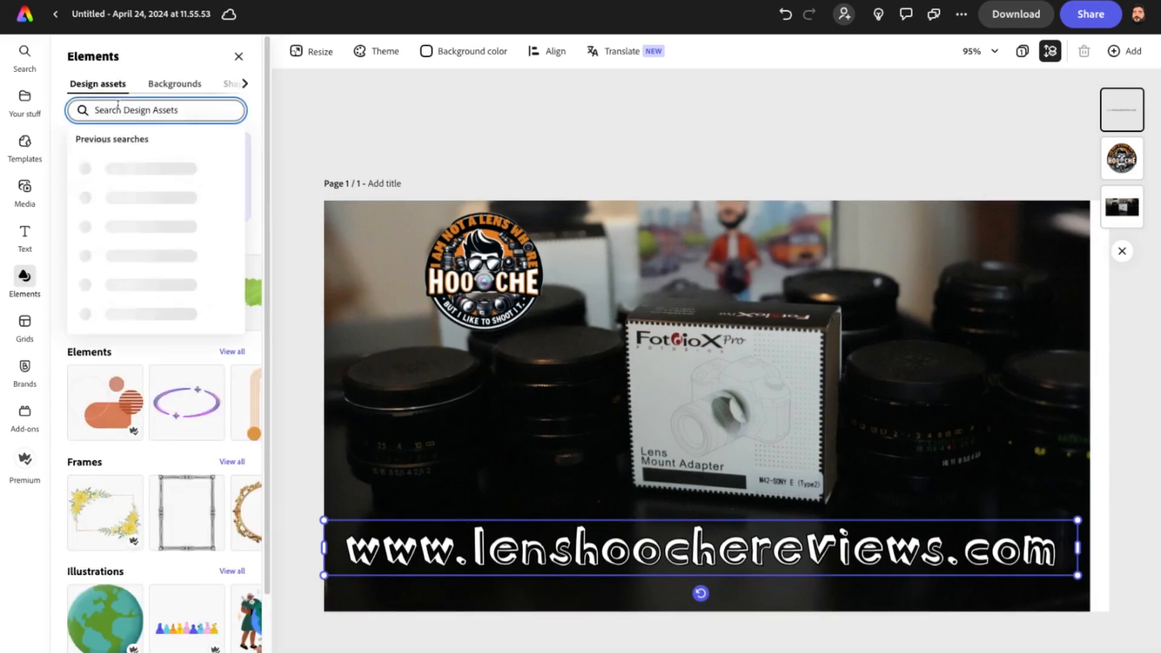
pyautogui.write('reviews')
pyautogui.press('Return')
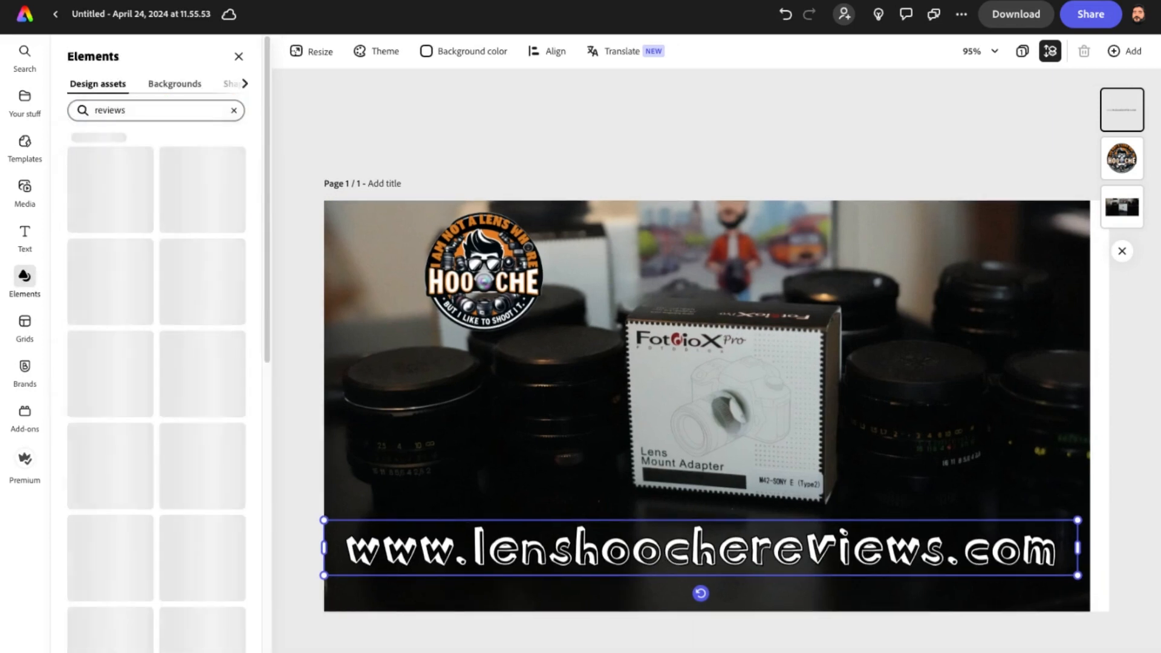
pyautogui.click(138, 110)
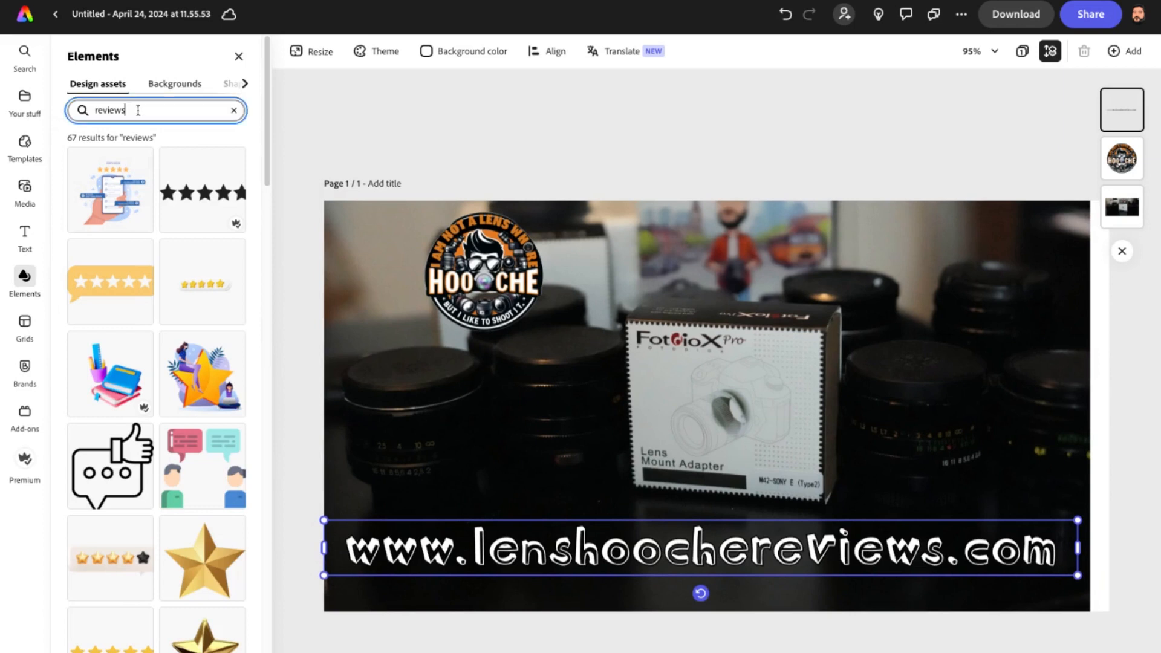
pyautogui.press('BackSpace')
pyautogui.press('Return')
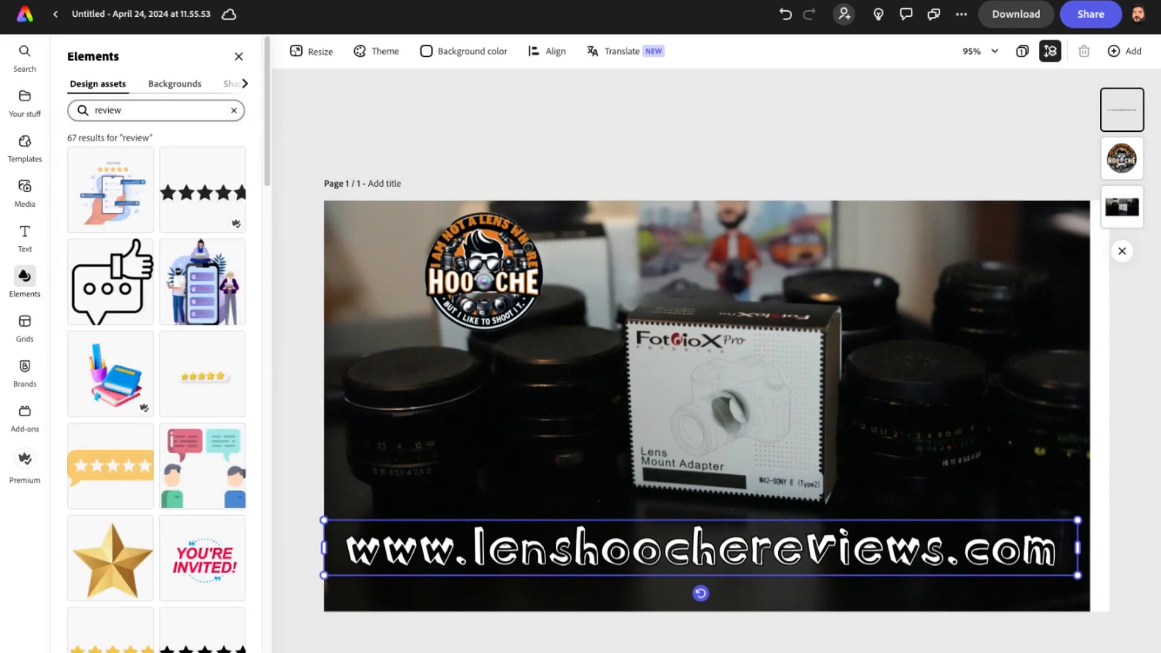
# Step: Look through the review graphics for one that suits the image
pyautogui.scroll(-3, 197, 319)
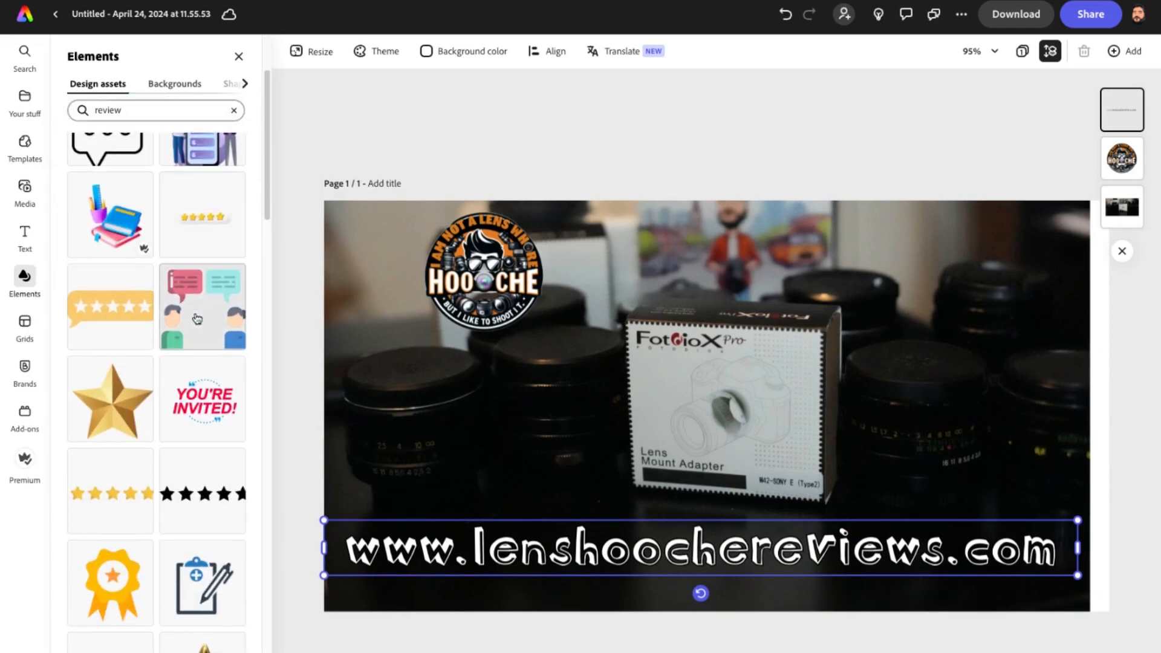
pyautogui.scroll(-10, 196, 318)
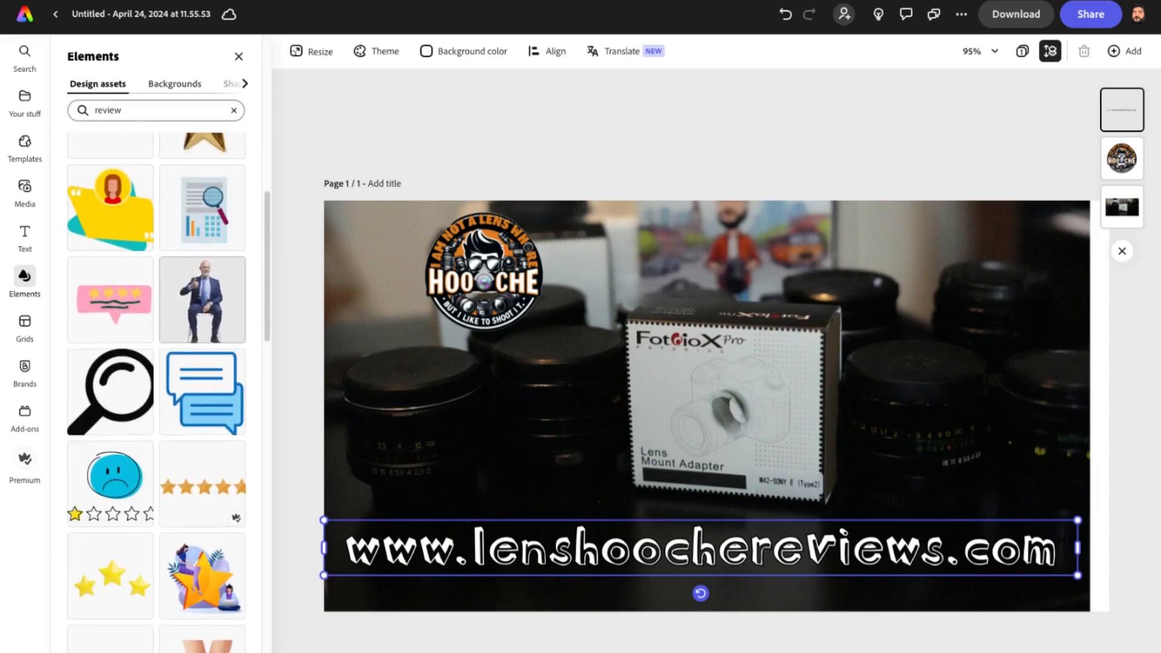
pyautogui.scroll(-8, 203, 299)
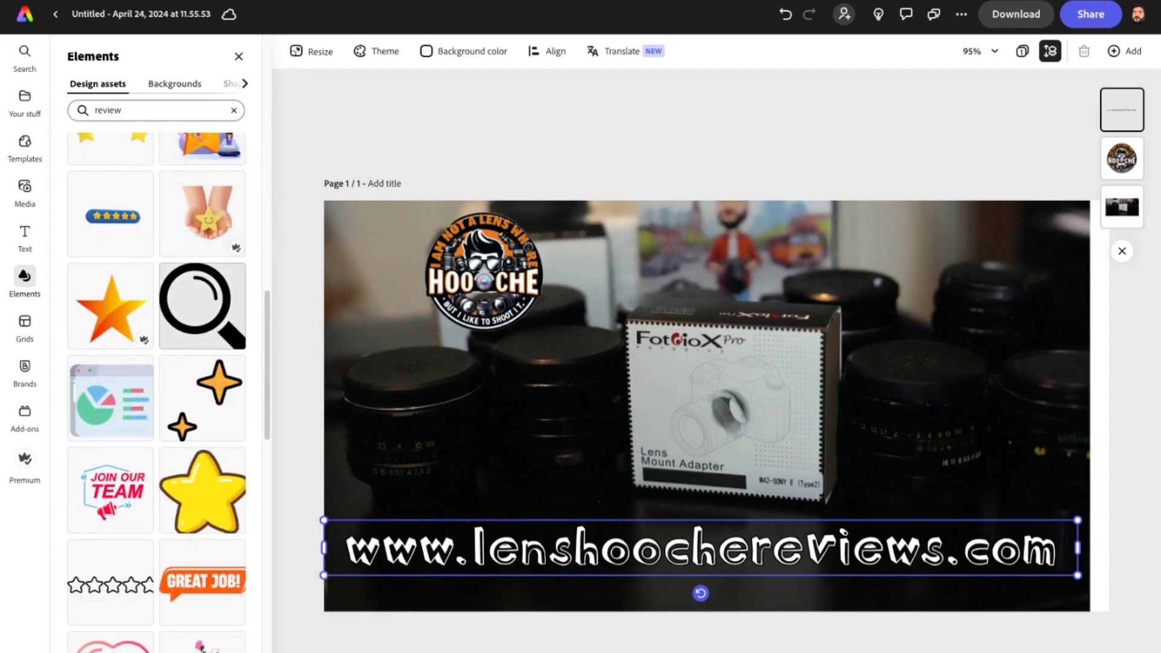
pyautogui.scroll(-11, 203, 327)
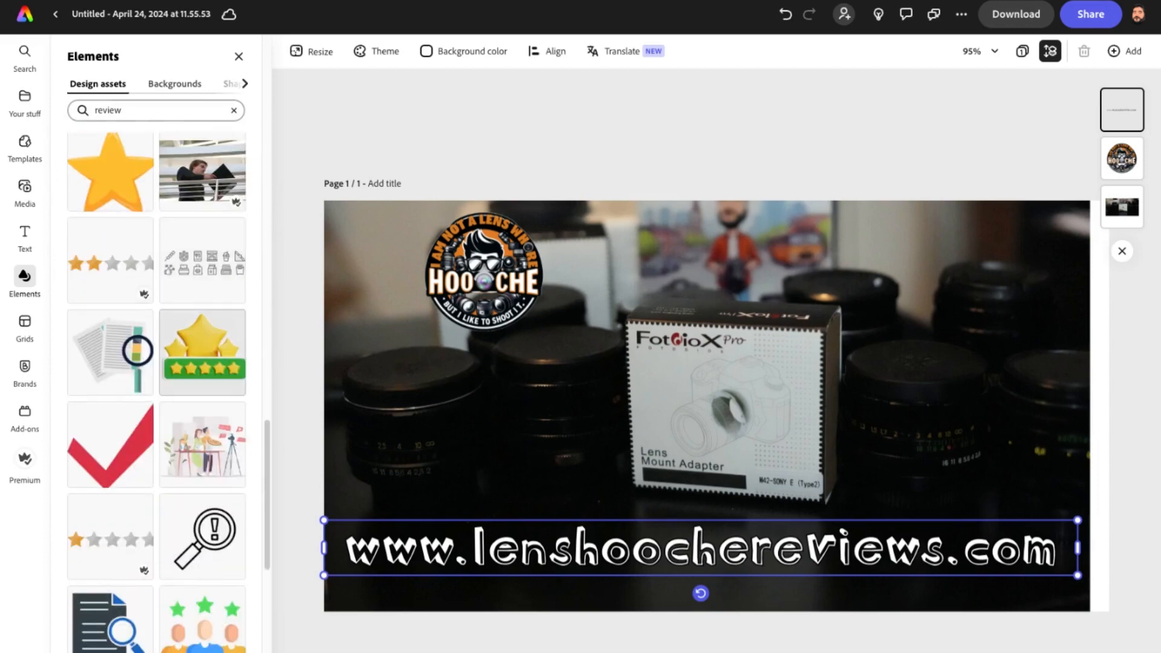
pyautogui.scroll(-8, 203, 345)
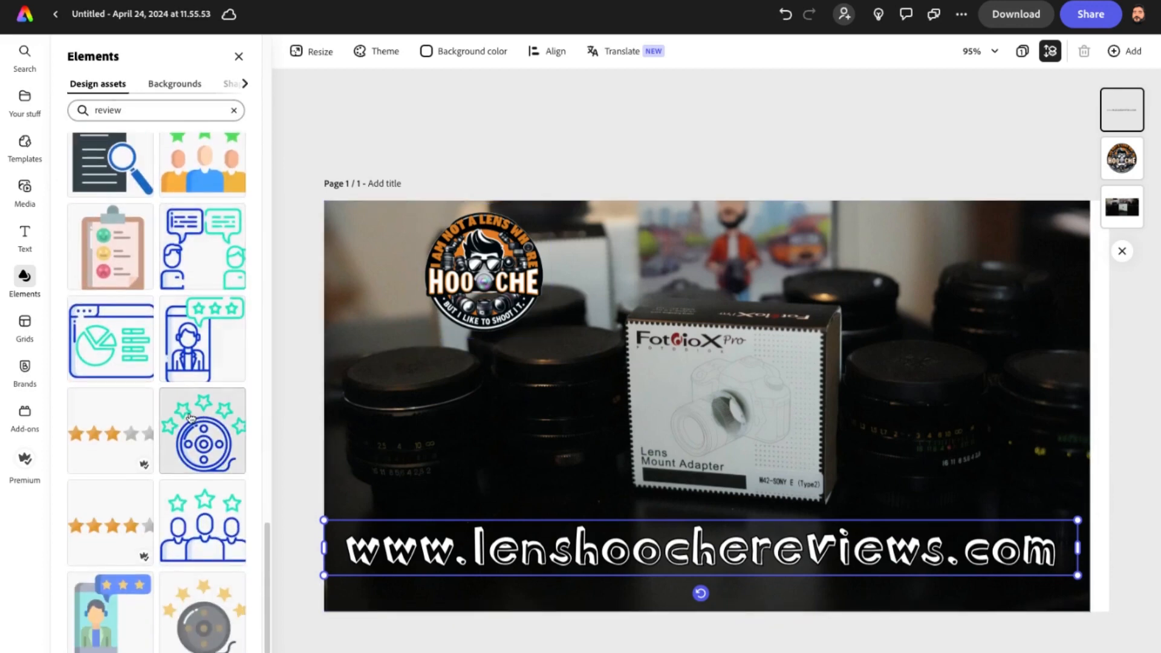
pyautogui.scroll(-6, 190, 417)
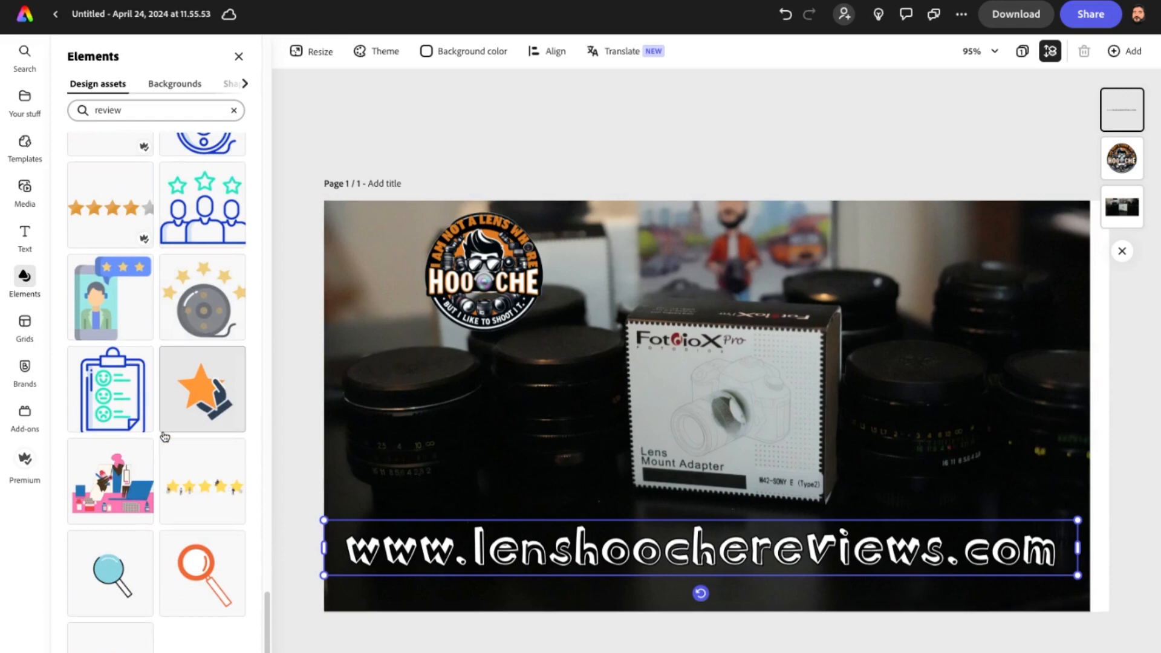
pyautogui.scroll(7, 173, 428)
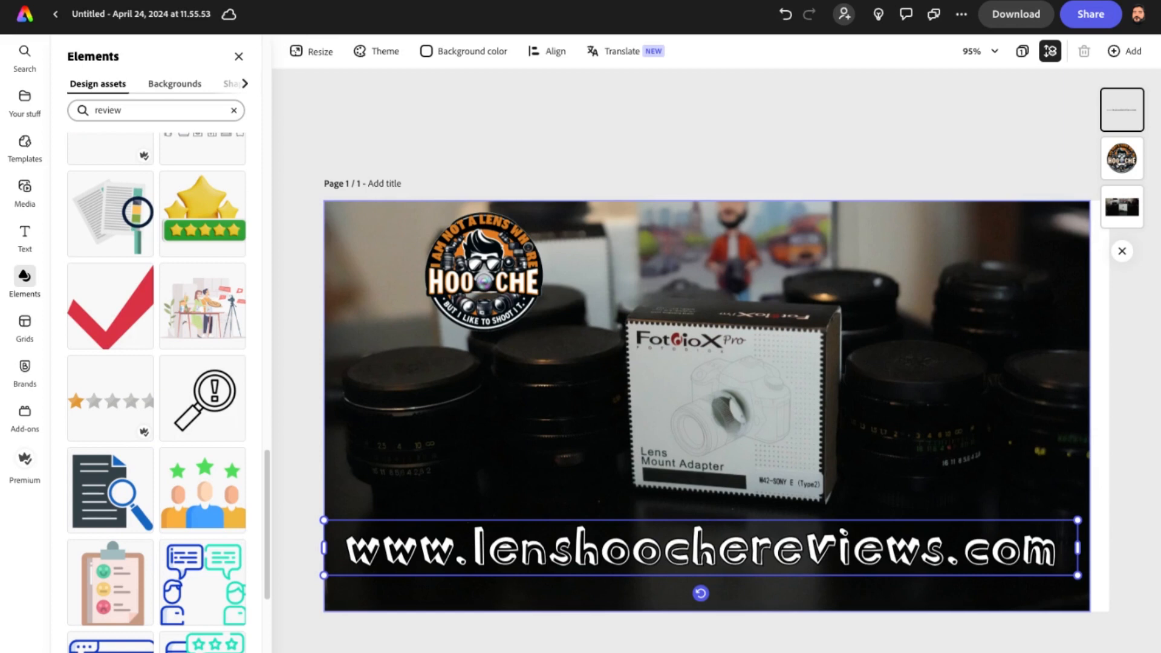
# Step: Add a small cartoon portrait to the left part of the photo and move the Hooche logo to the photo's upper-right area
pyautogui.moveTo(1158, 423); pyautogui.dragTo(956, 345)
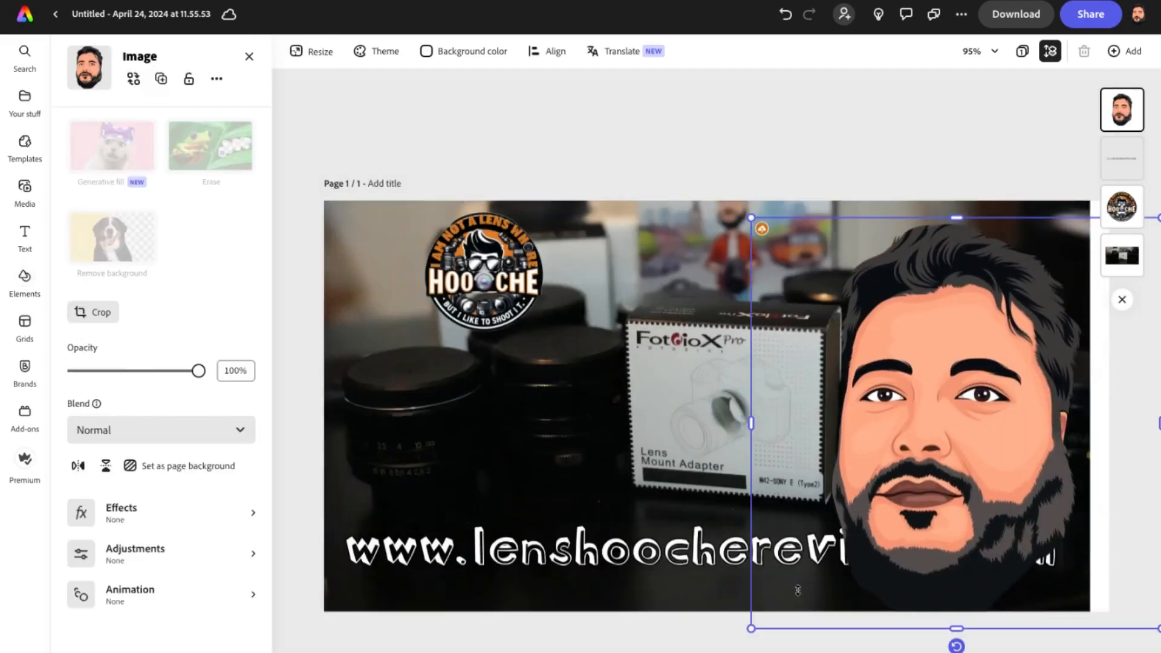
pyautogui.moveTo(751, 625); pyautogui.dragTo(1056, 295)
pyautogui.moveTo(492, 259); pyautogui.dragTo(934, 248)
pyautogui.click(484, 450)
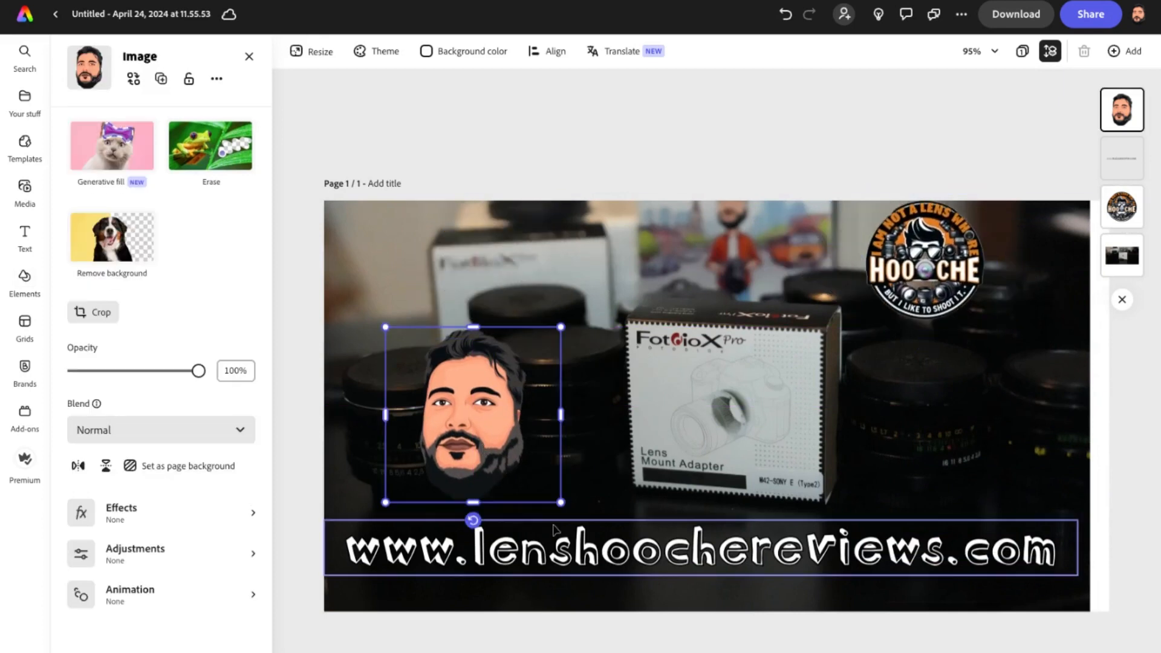
# Step: Shrink the cartoon portrait further and delete it from the page
pyautogui.click(571, 511)
pyautogui.moveTo(574, 511); pyautogui.dragTo(576, 543)
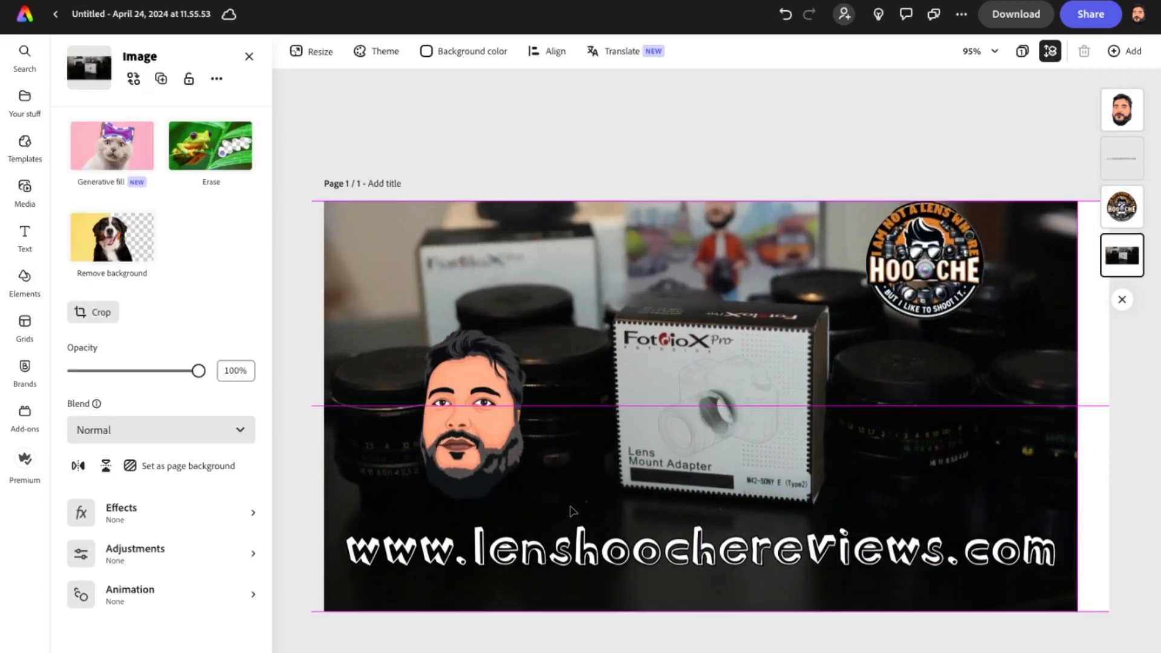
pyautogui.click(491, 427)
pyautogui.moveTo(560, 502)
pyautogui.mouseDown()
pyautogui.moveTo(522, 464)
pyautogui.moveTo(558, 501)
pyautogui.mouseUp()
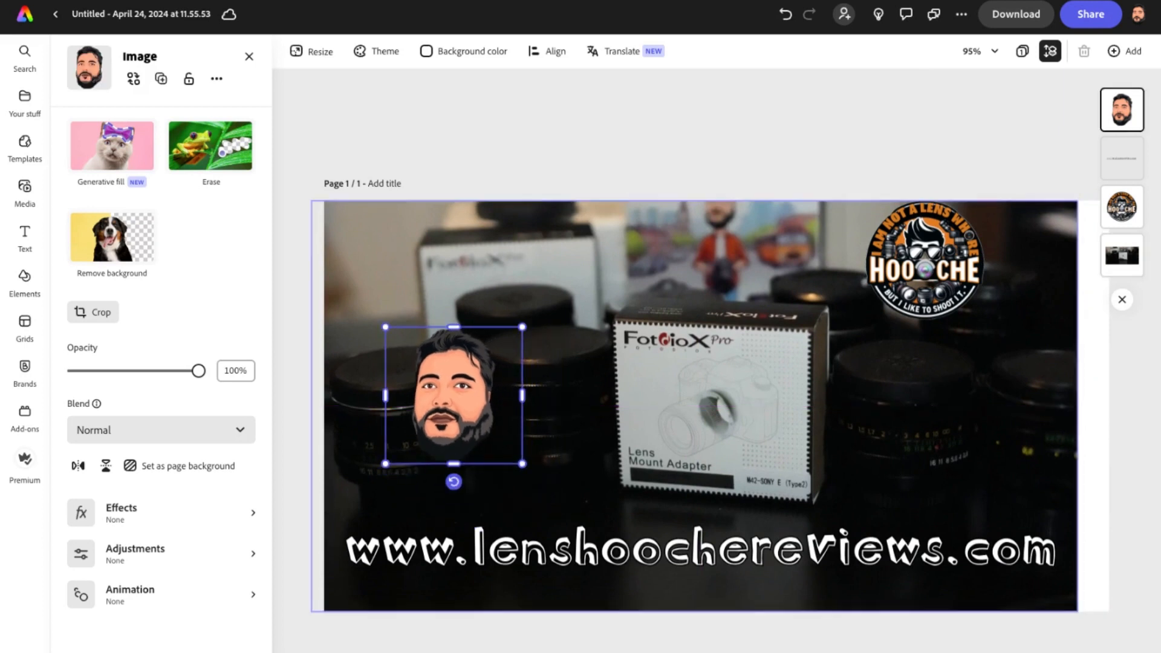
pyautogui.rightClick(464, 387)
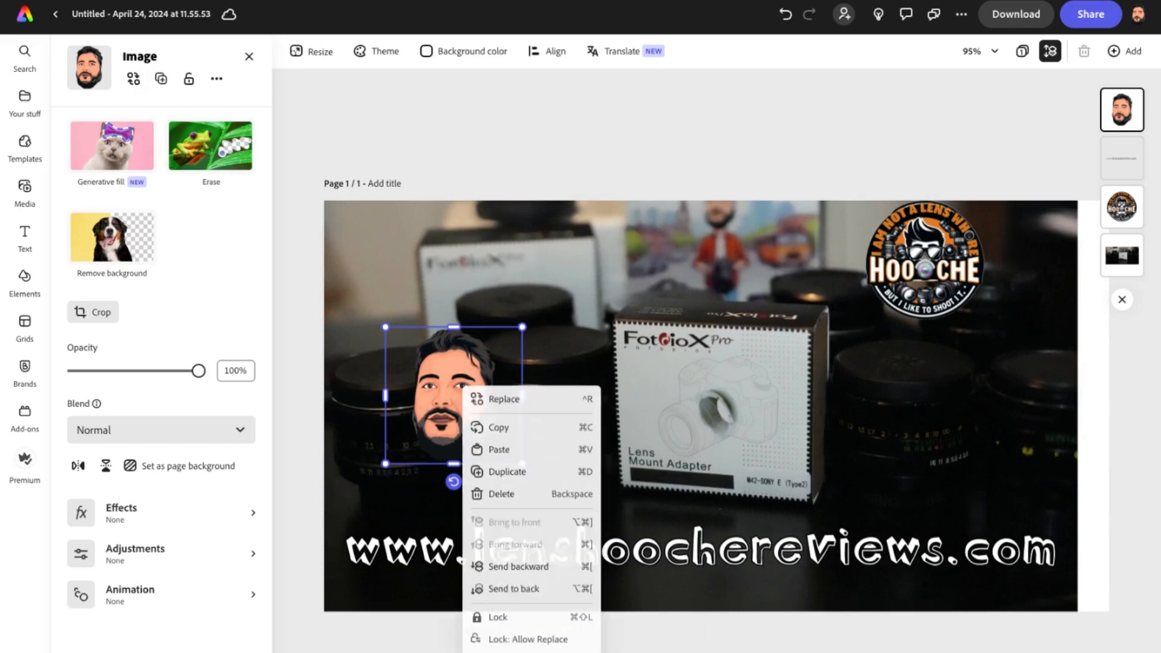
pyautogui.click(519, 495)
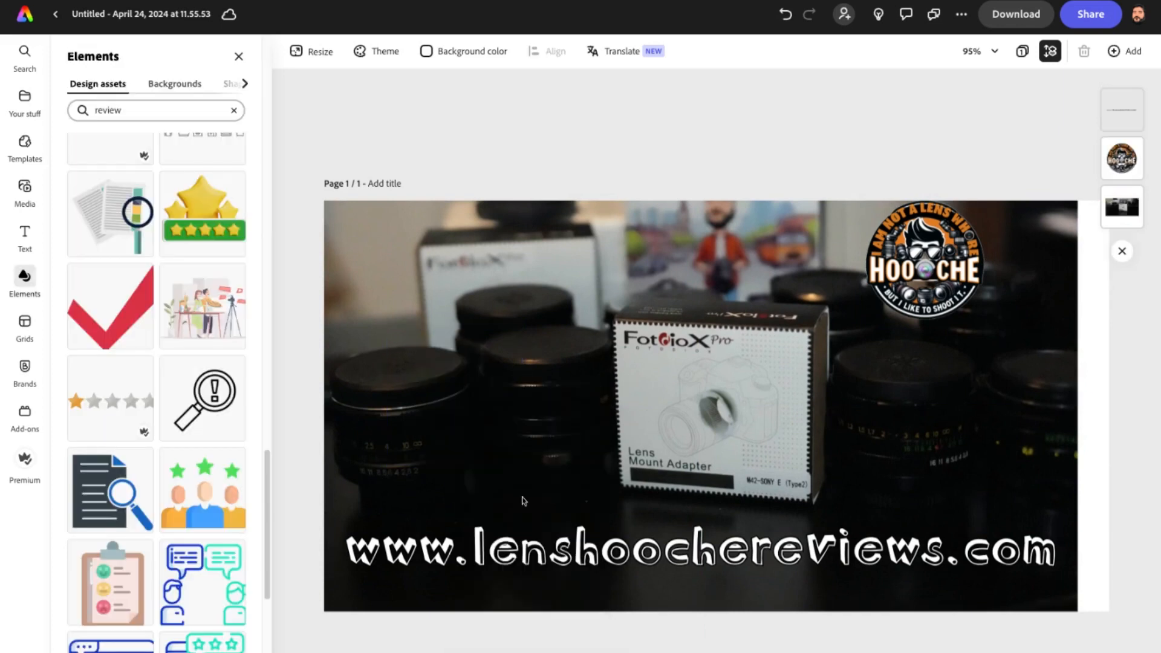
# Step: Move the website text slightly lower and enlarge the photo to reach the page's right edge
pyautogui.click(690, 552)
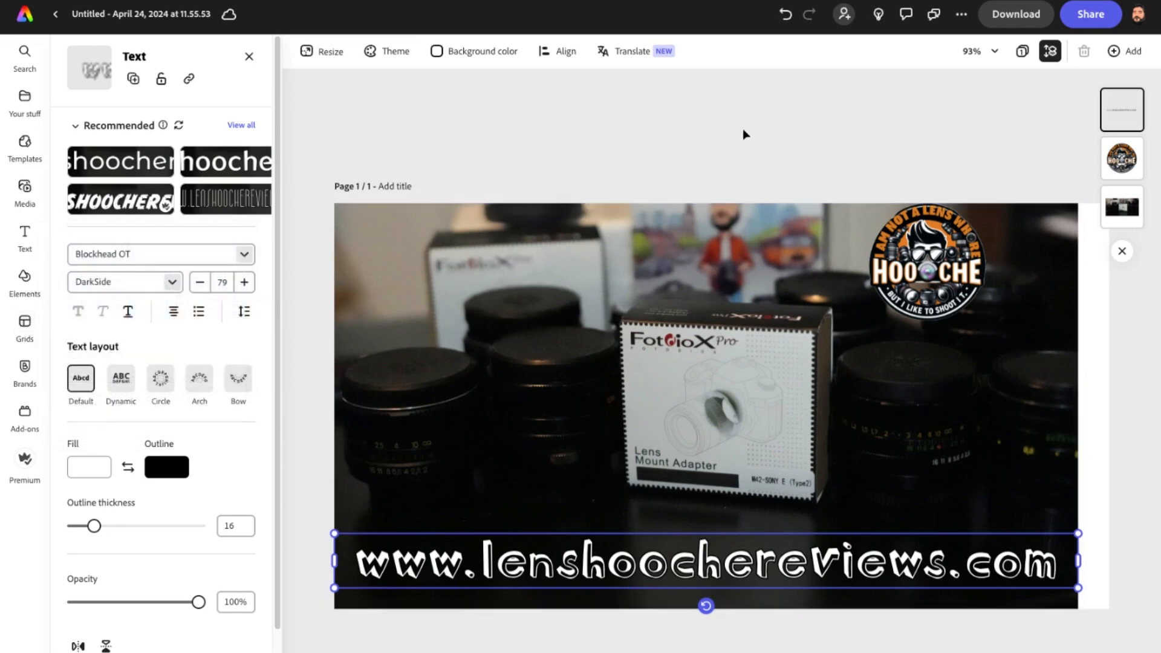
pyautogui.click(1073, 402)
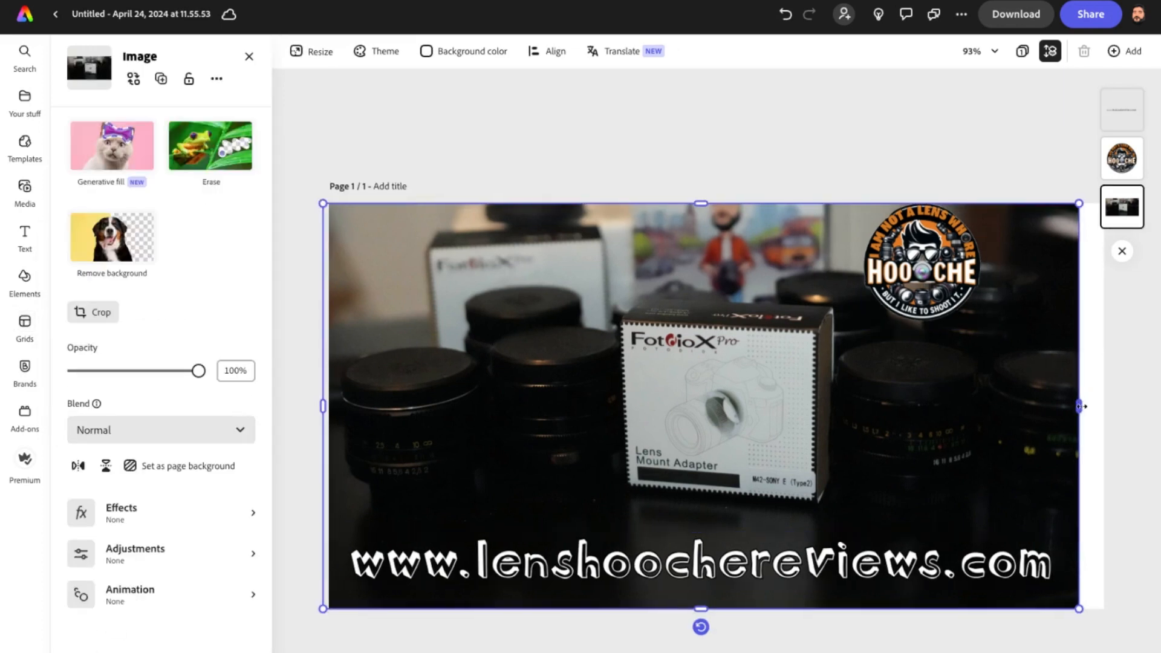
pyautogui.moveTo(1082, 406); pyautogui.dragTo(1104, 403)
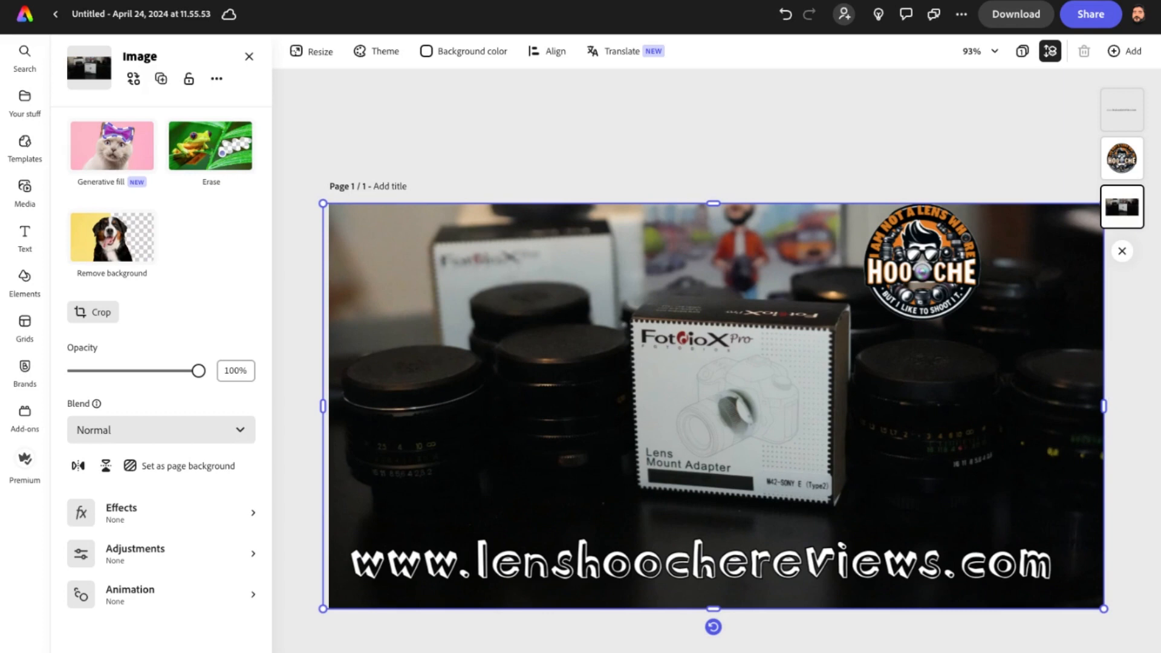
pyautogui.click(552, 149)
# Step: Rename the file as "FotodioxProTYpe WP"
pyautogui.click(161, 9)
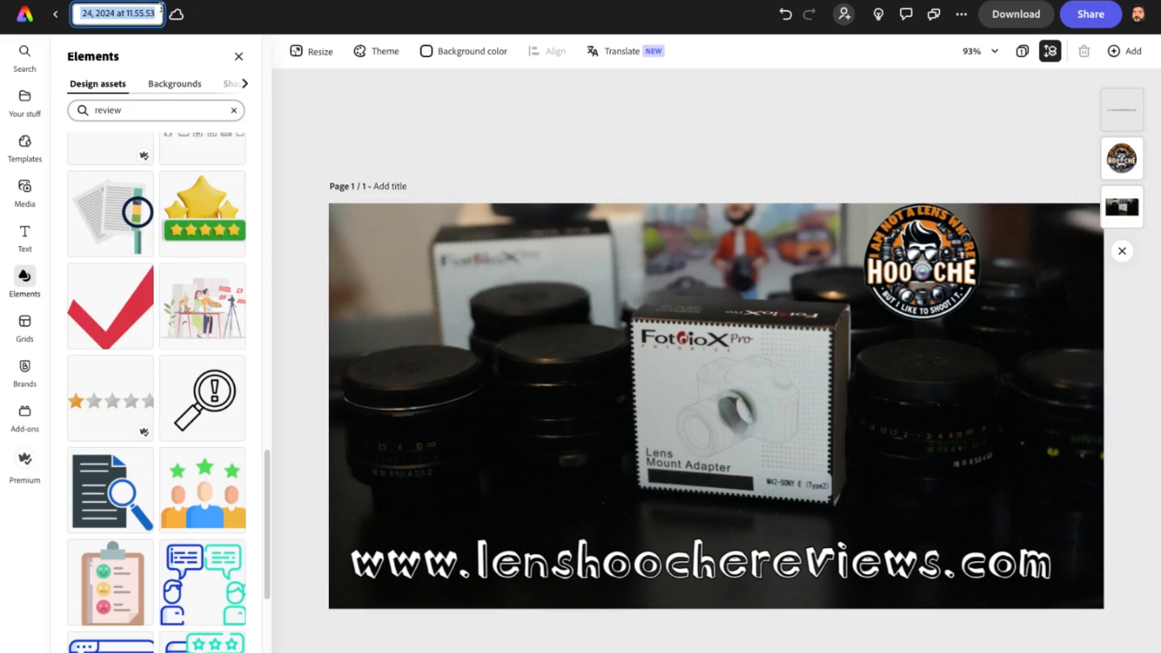
pyautogui.write('L')
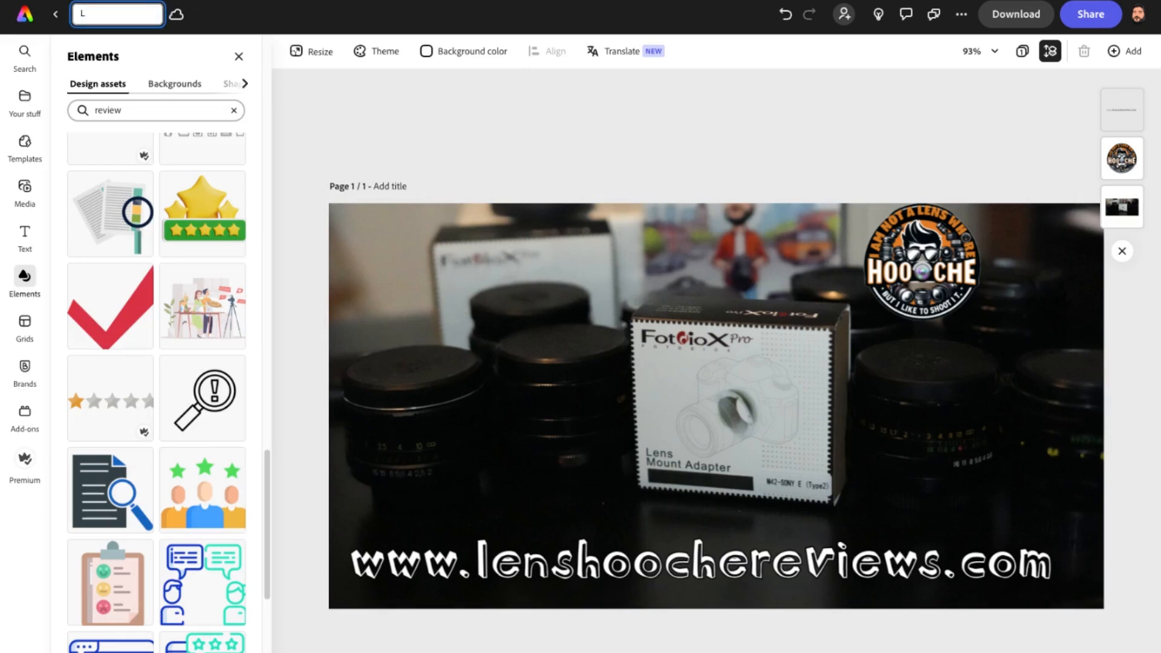
pyautogui.press('BackSpace')
pyautogui.write('Fotof')
pyautogui.press('BackSpace')
pyautogui.write('dioxPro')
pyautogui.write('TYpe')
pyautogui.write(' W')
pyautogui.write('F')
pyautogui.press('Return')
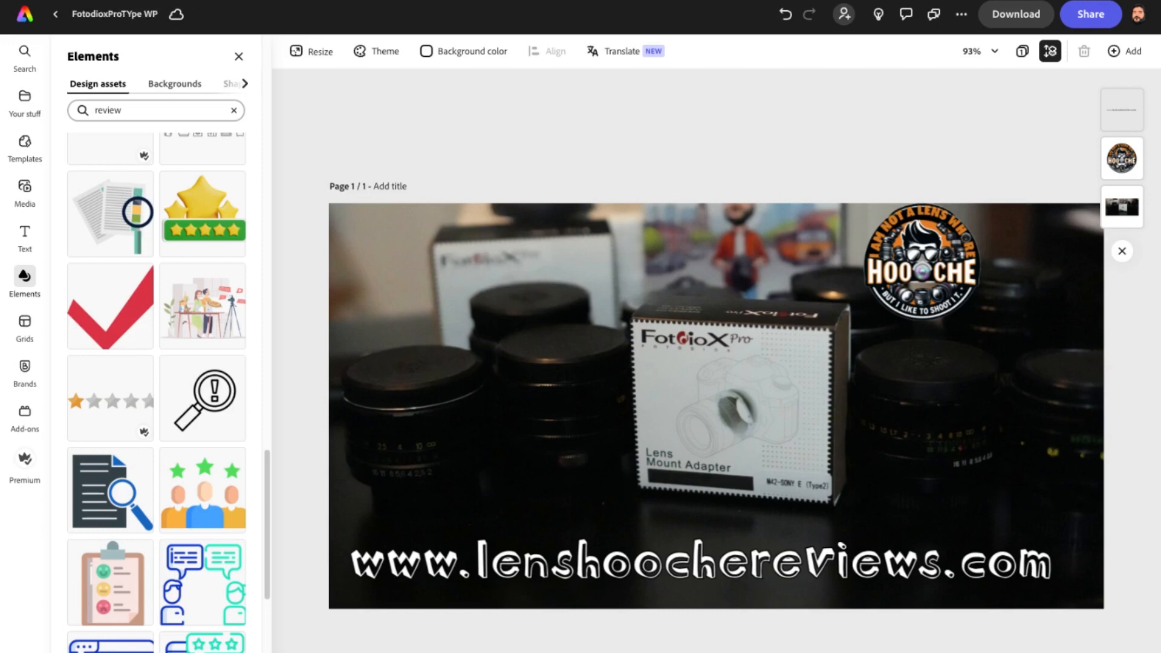
# Step: Duplicate the file under the name "FotodioxM42 IG"
pyautogui.click(962, 15)
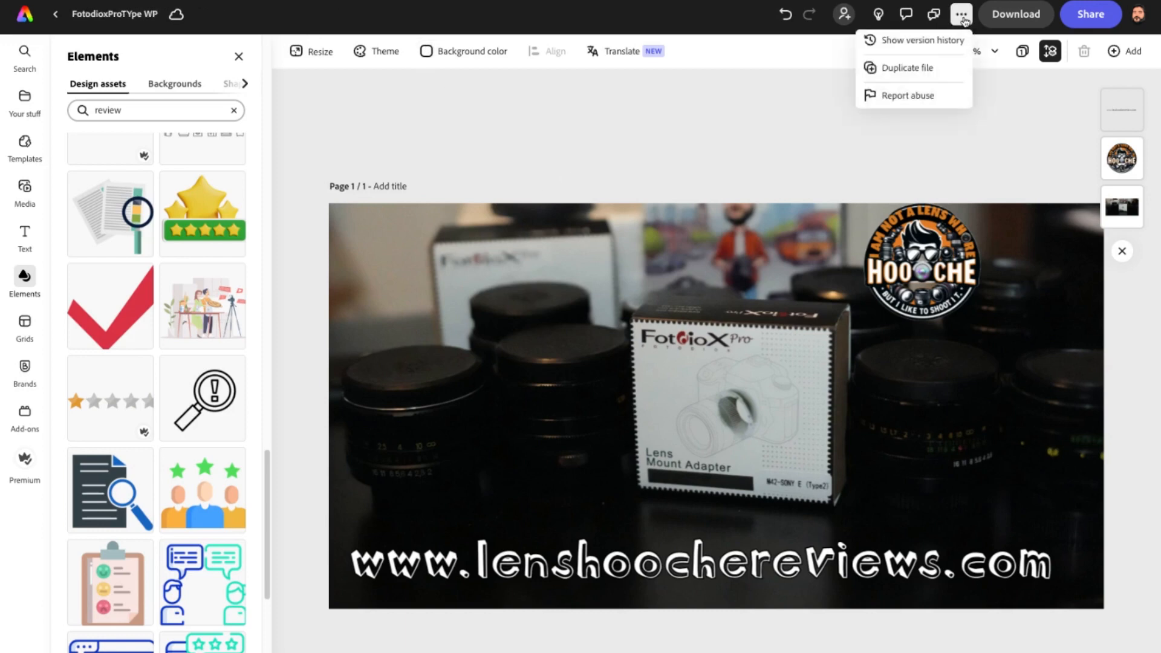
pyautogui.click(938, 69)
pyautogui.click(647, 357)
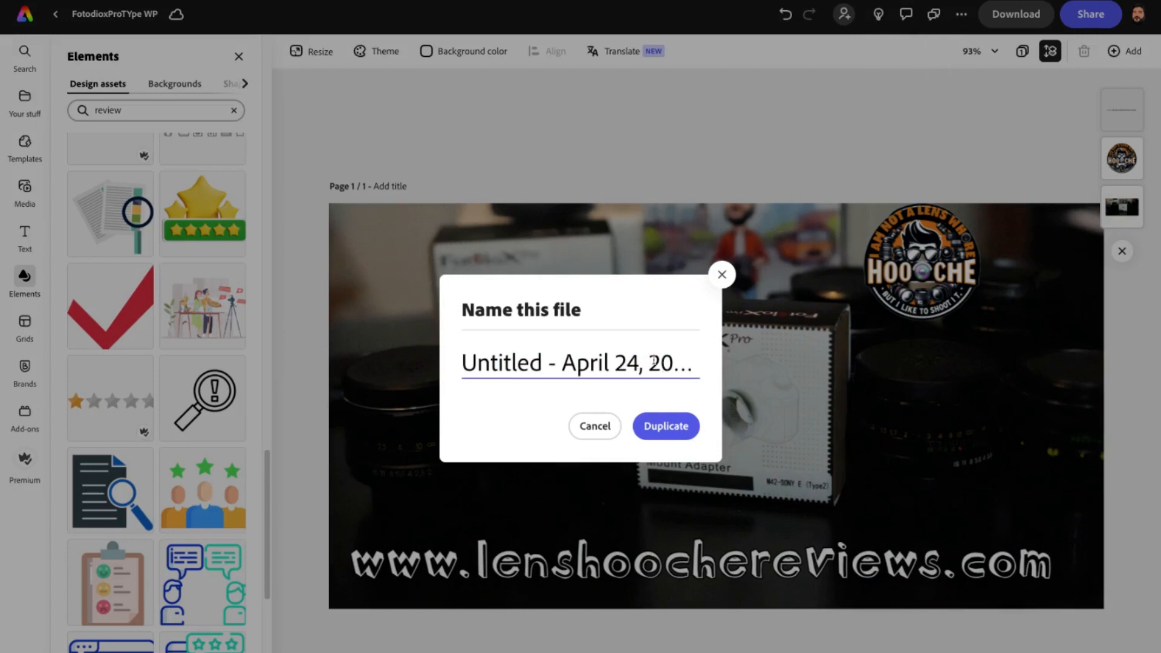
pyautogui.doubleClick(647, 354)
pyautogui.hotkey('ctrl', 'a')
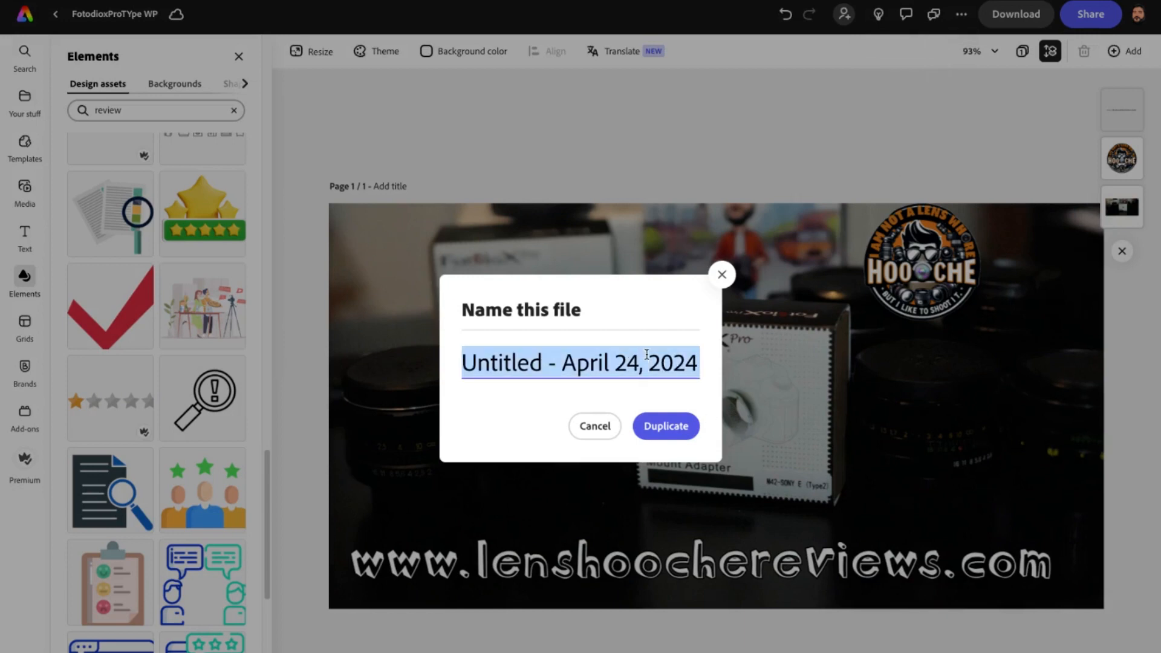
pyautogui.write('Fotofio')
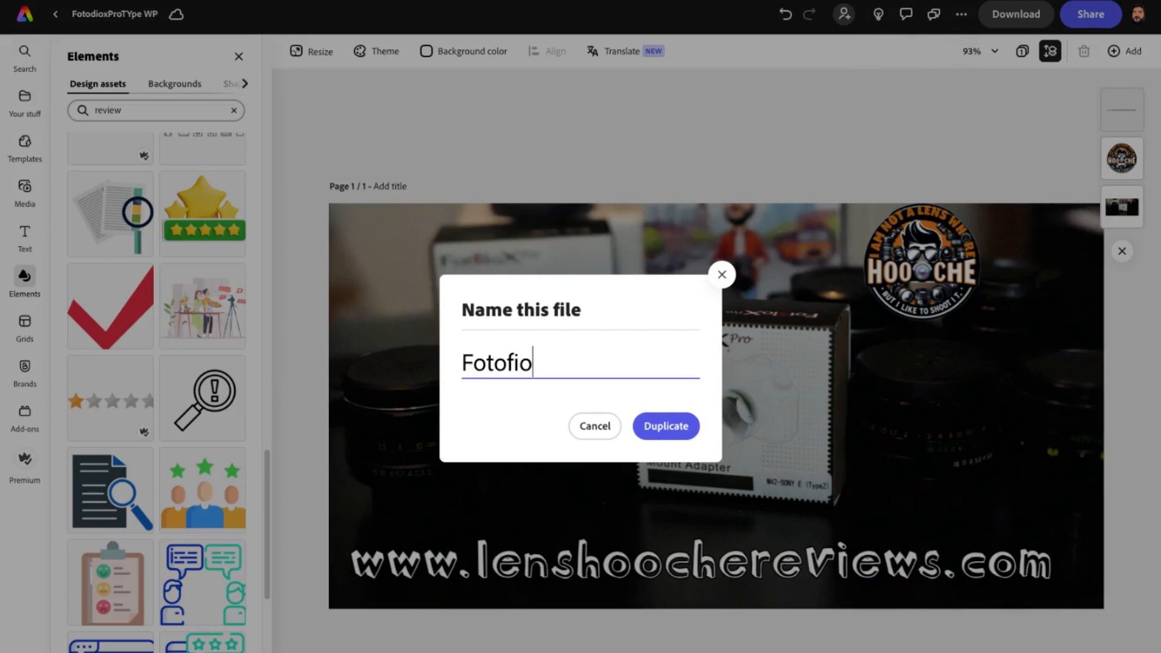
pyautogui.press('BackSpace')
pyautogui.press('BackSpace')
pyautogui.press('BackSpace')
pyautogui.write('dioc')
pyautogui.press('BackSpace')
pyautogui.write('xM42 I')
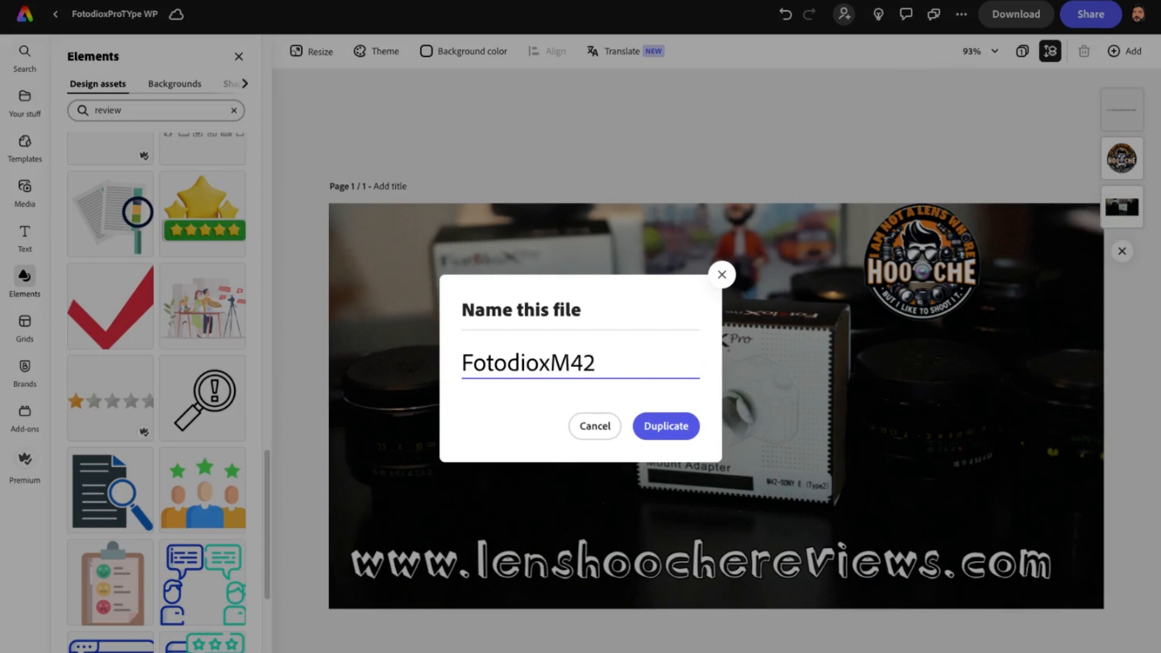
pyautogui.write('G')
pyautogui.press('Return')
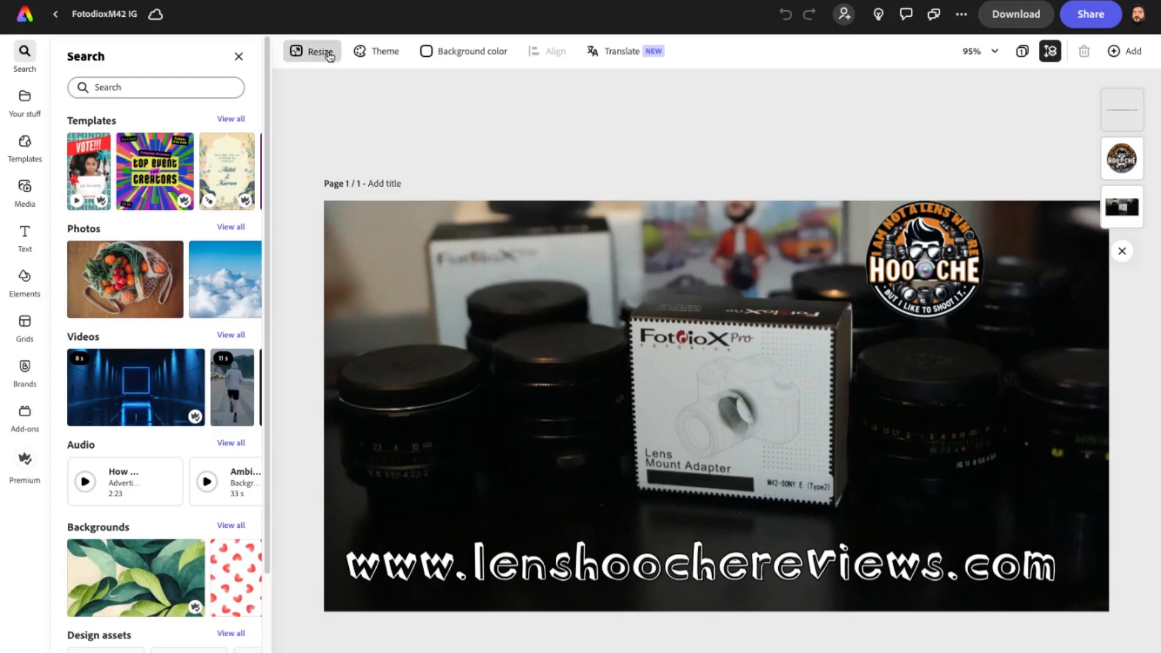
# Step: Resize the duplicated design to the Instagram square post format, 1080 x 1080 px
pyautogui.click(329, 54)
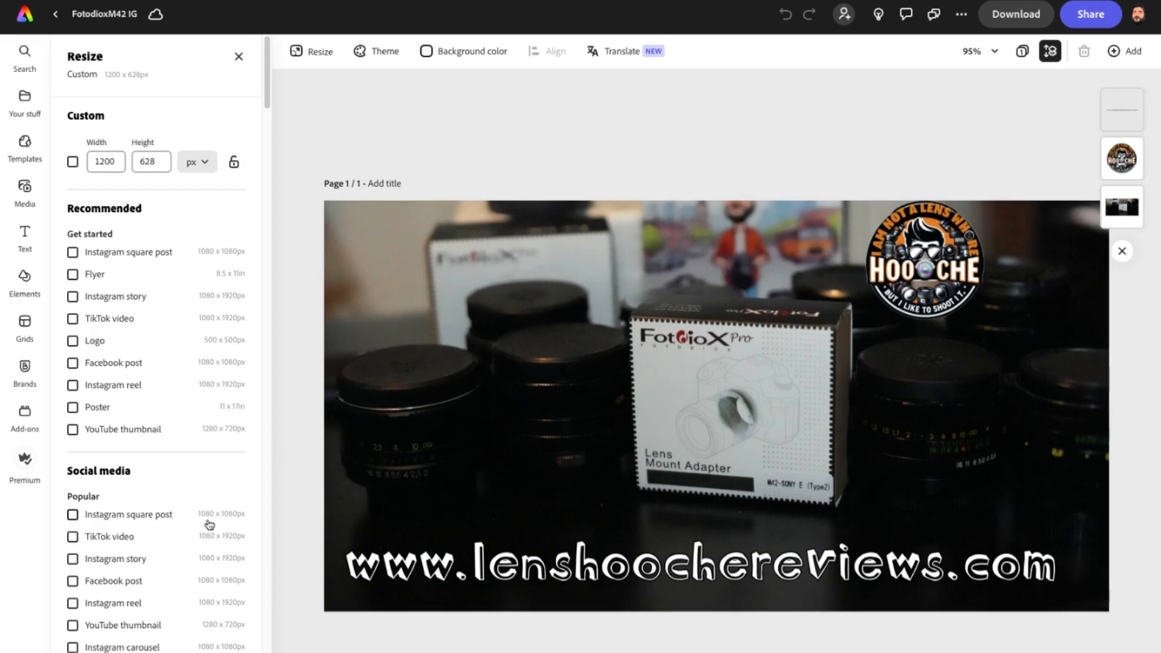
pyautogui.click(73, 515)
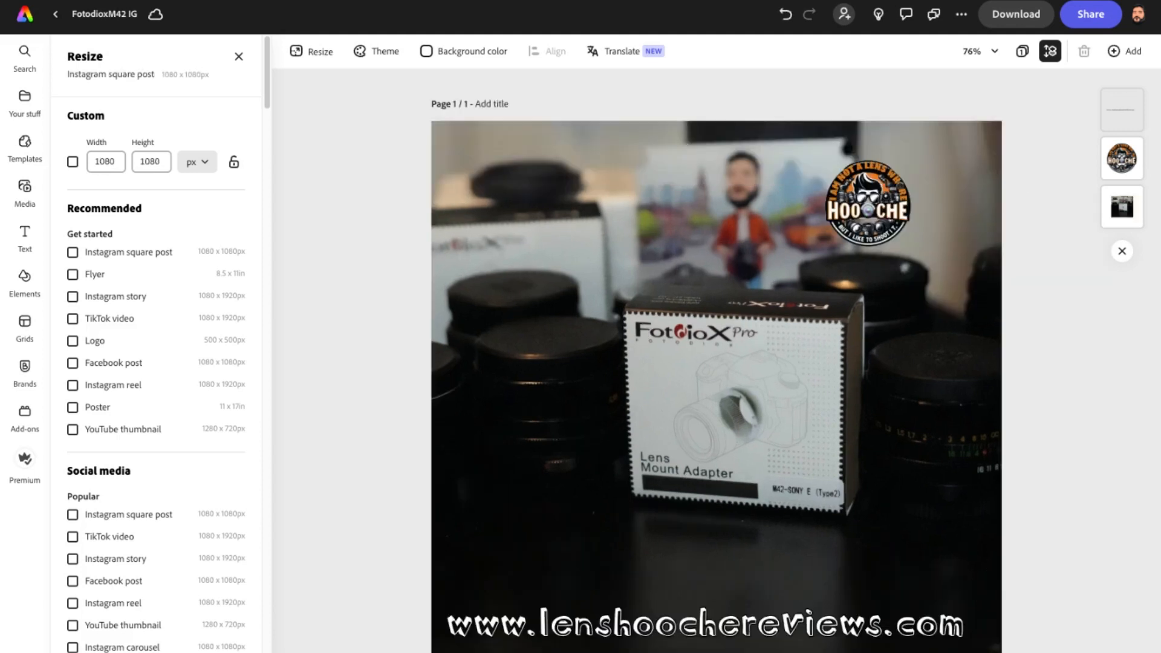
# Step: Enlarge the Hooche logo in the photo's upper-right corner and shift the website text slightly right to the page edge
pyautogui.click(910, 175)
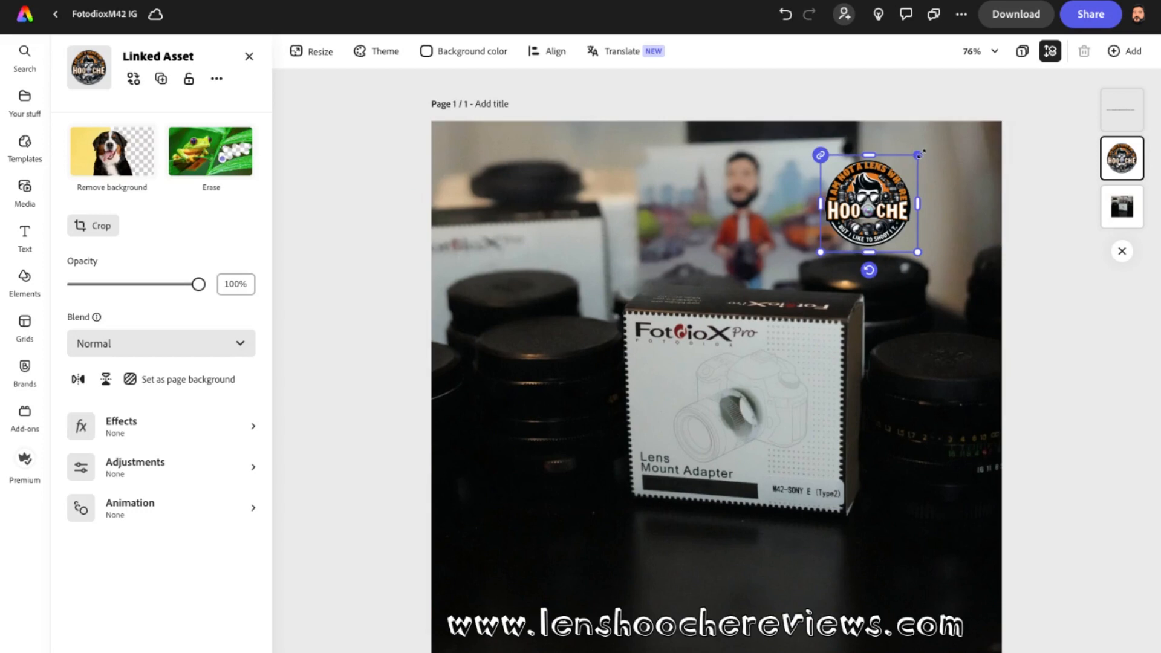
pyautogui.moveTo(922, 153); pyautogui.dragTo(945, 124)
pyautogui.moveTo(844, 196); pyautogui.dragTo(889, 193)
pyautogui.click(693, 629)
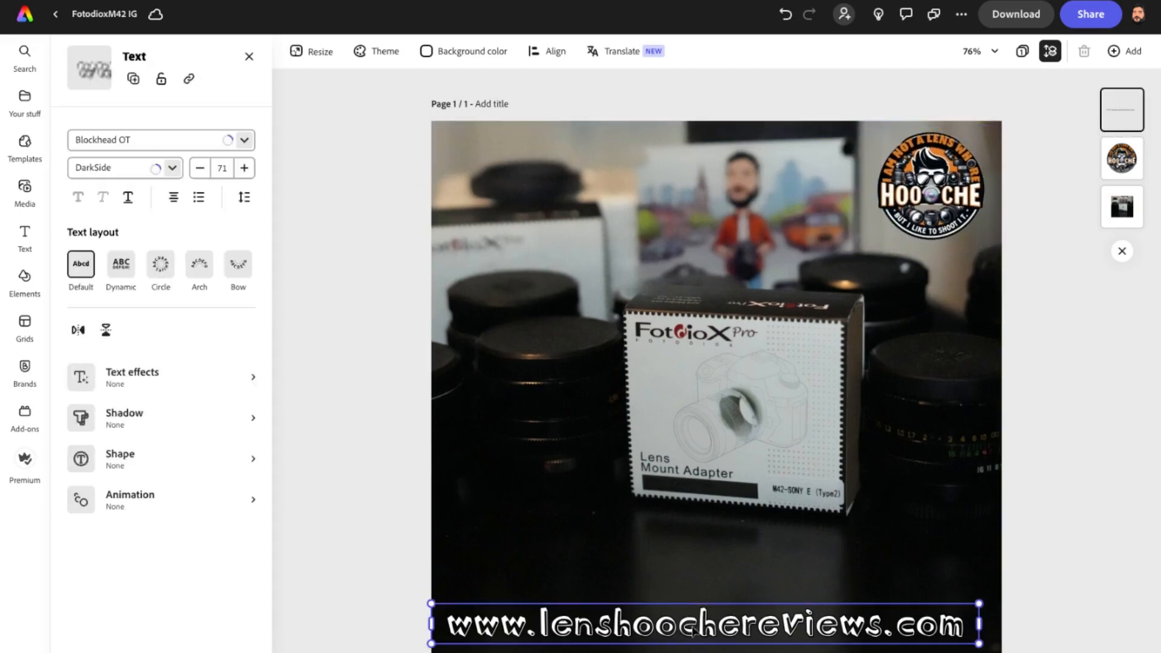
pyautogui.moveTo(694, 628); pyautogui.dragTo(717, 631)
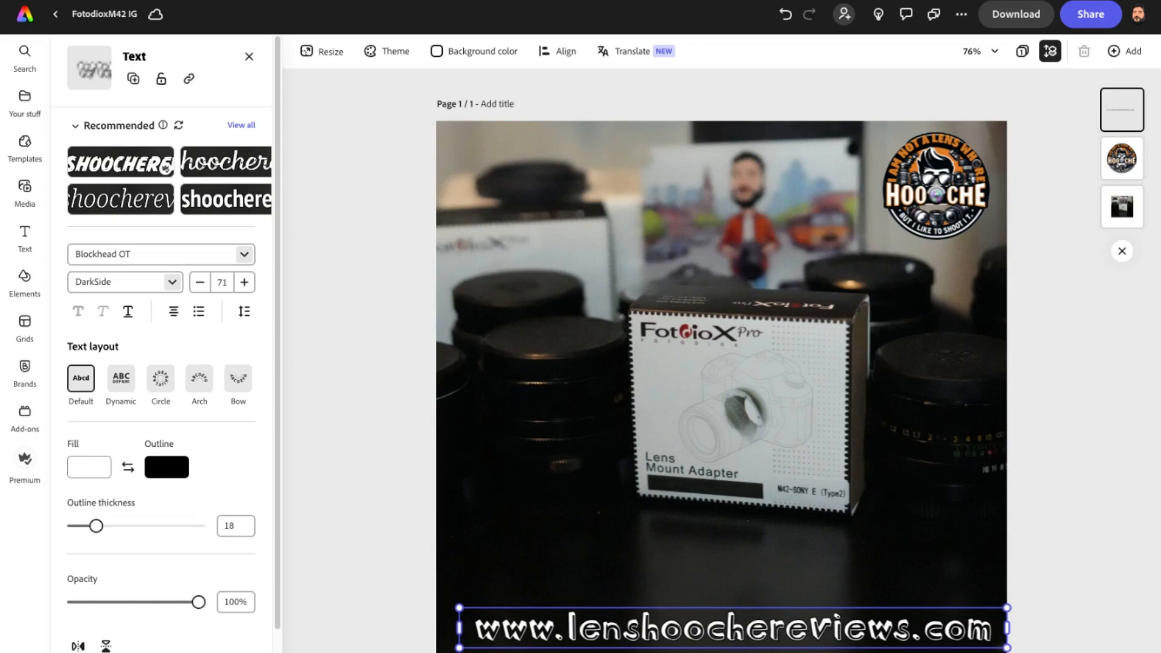
# Step: Add the cartoon portrait to the page, shrink it and place it at the left, well above the website text
pyautogui.moveTo(1160, 556); pyautogui.dragTo(662, 556)
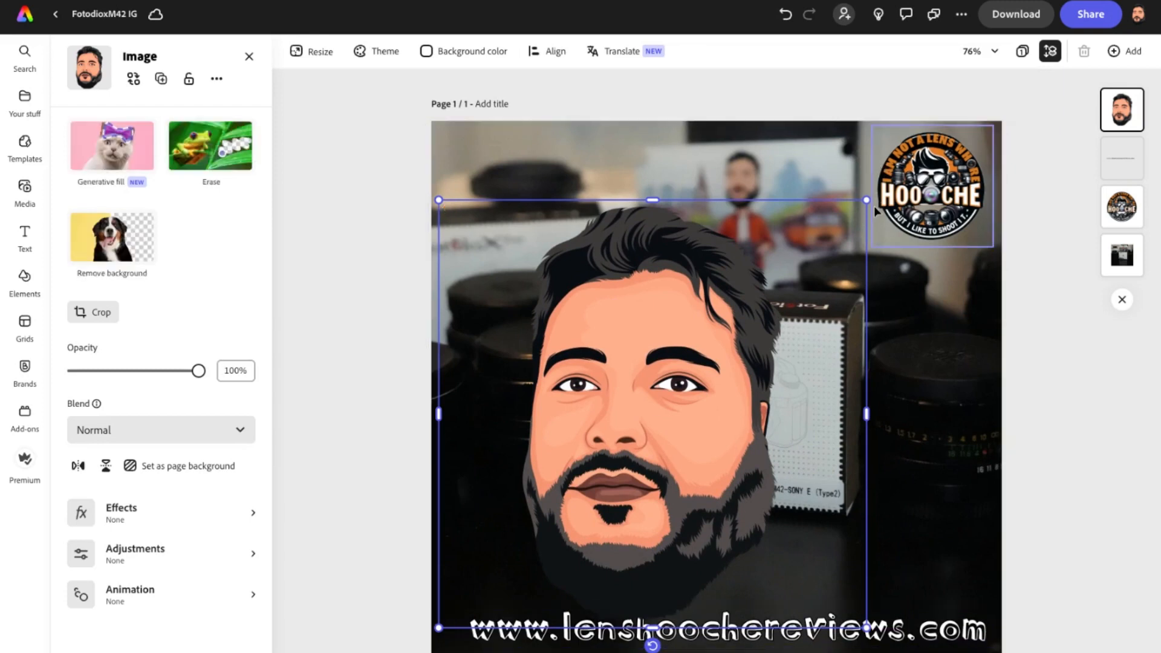
pyautogui.moveTo(866, 200); pyautogui.dragTo(550, 518)
pyautogui.moveTo(506, 591); pyautogui.dragTo(504, 474)
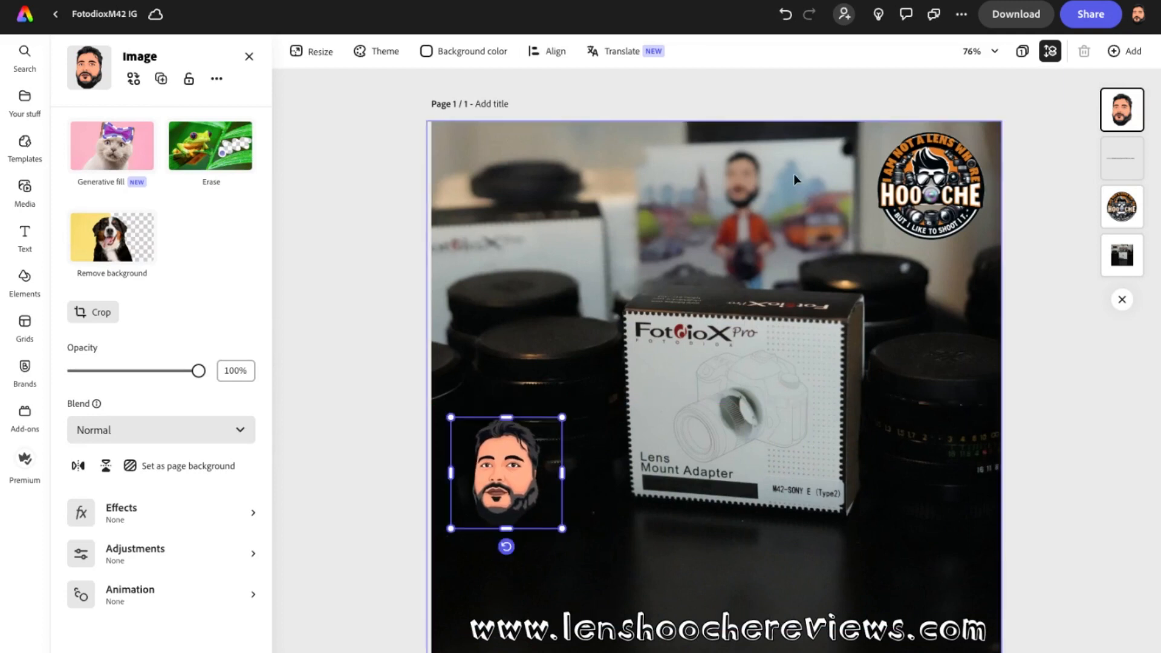
# Step: Search the design assets for "speech bubble" and add the beige oval bubble with the black outline
pyautogui.click(24, 276)
pyautogui.write('speech')
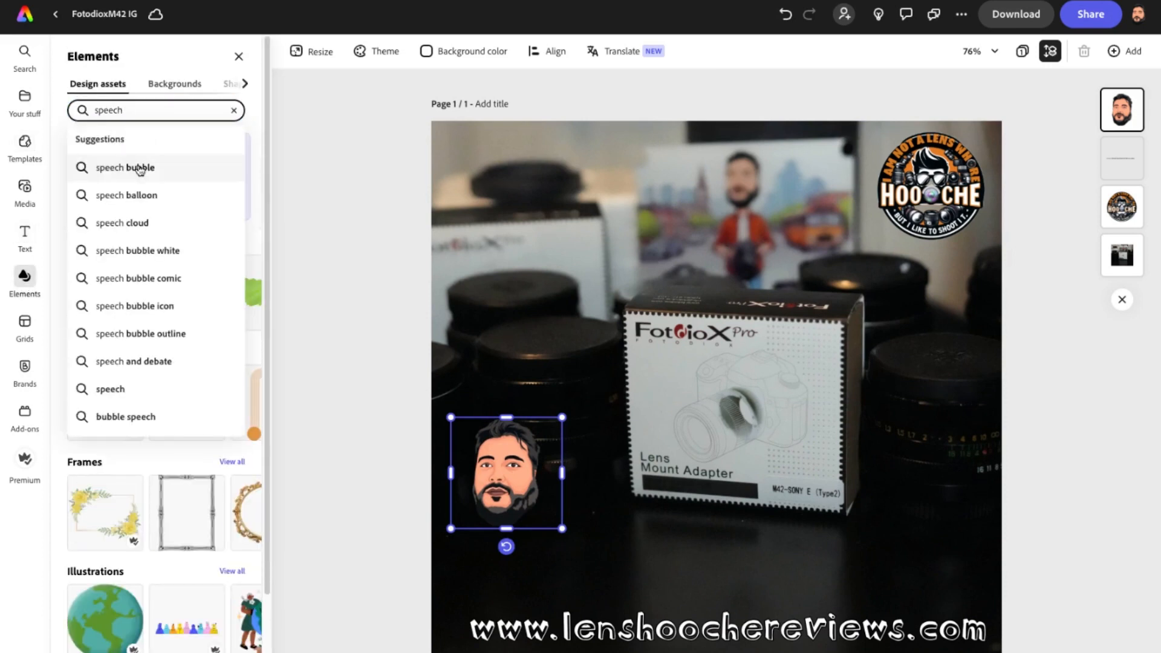
pyautogui.click(139, 168)
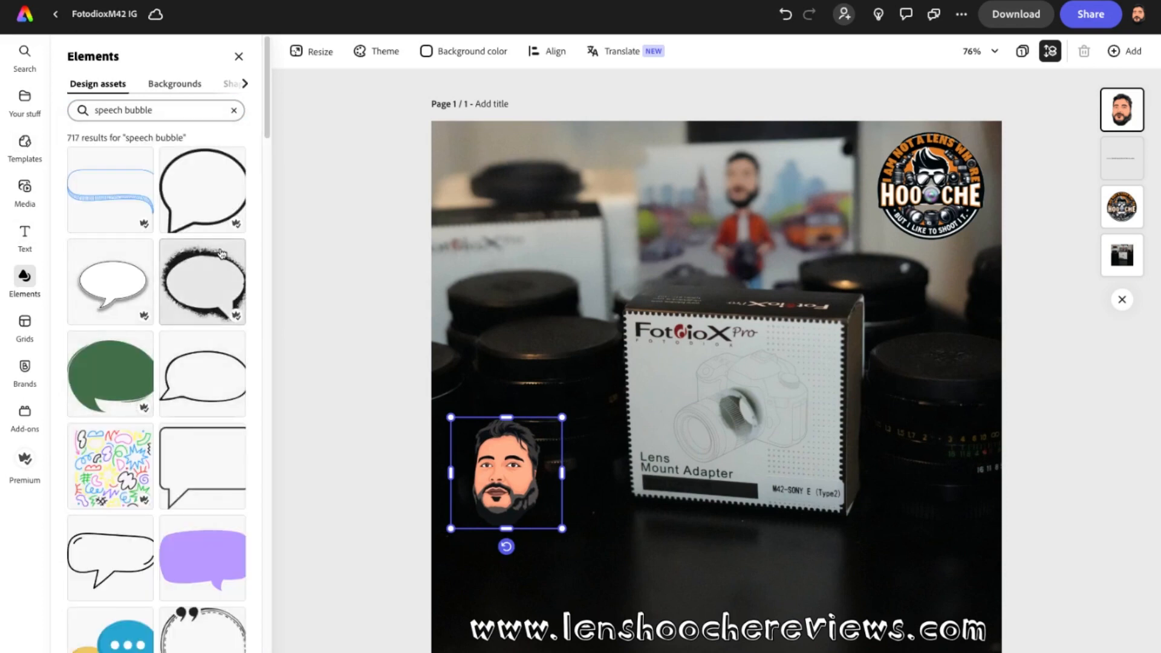
pyautogui.scroll(-10, 182, 430)
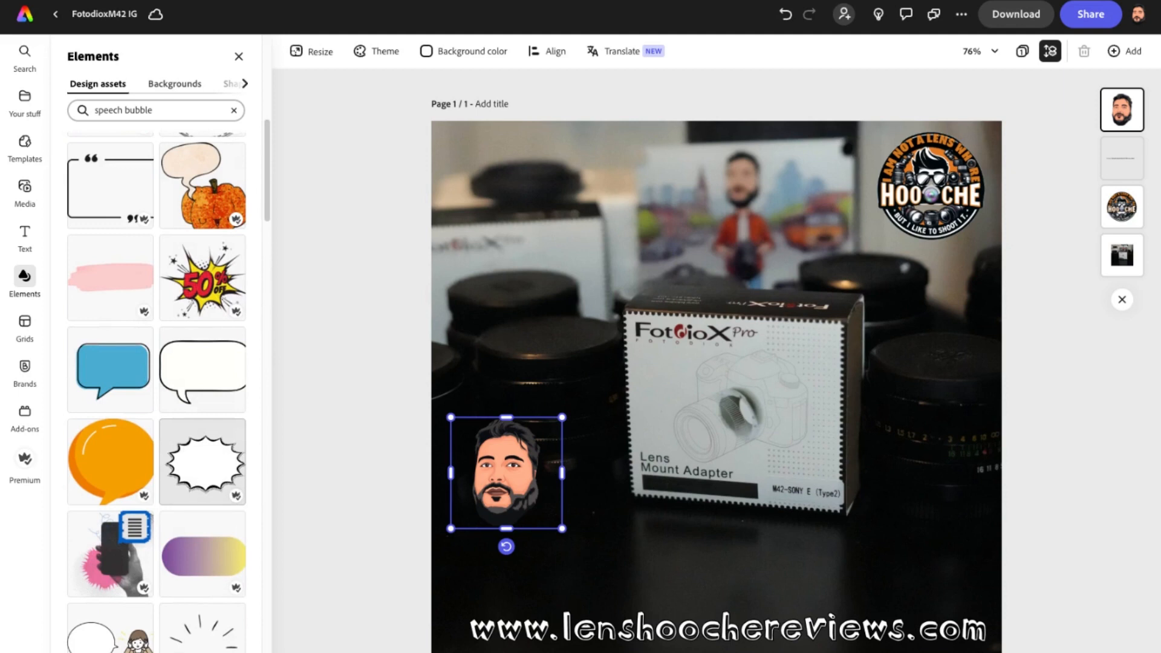
pyautogui.scroll(-5, 203, 462)
pyautogui.scroll(-5, 156, 387)
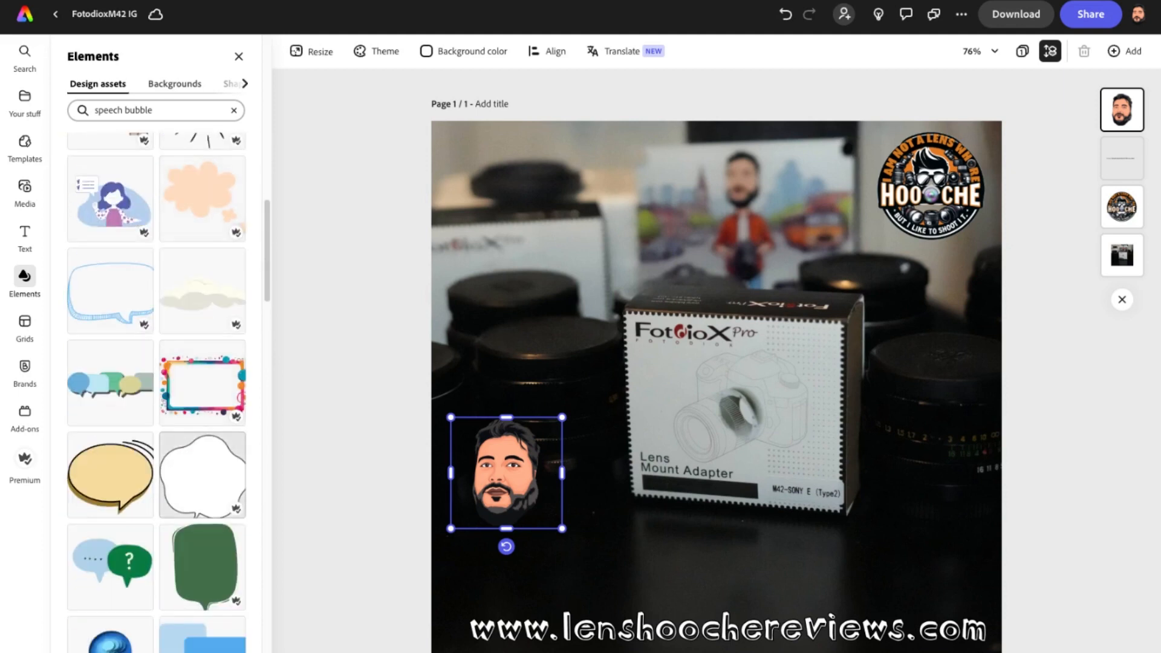
pyautogui.click(136, 502)
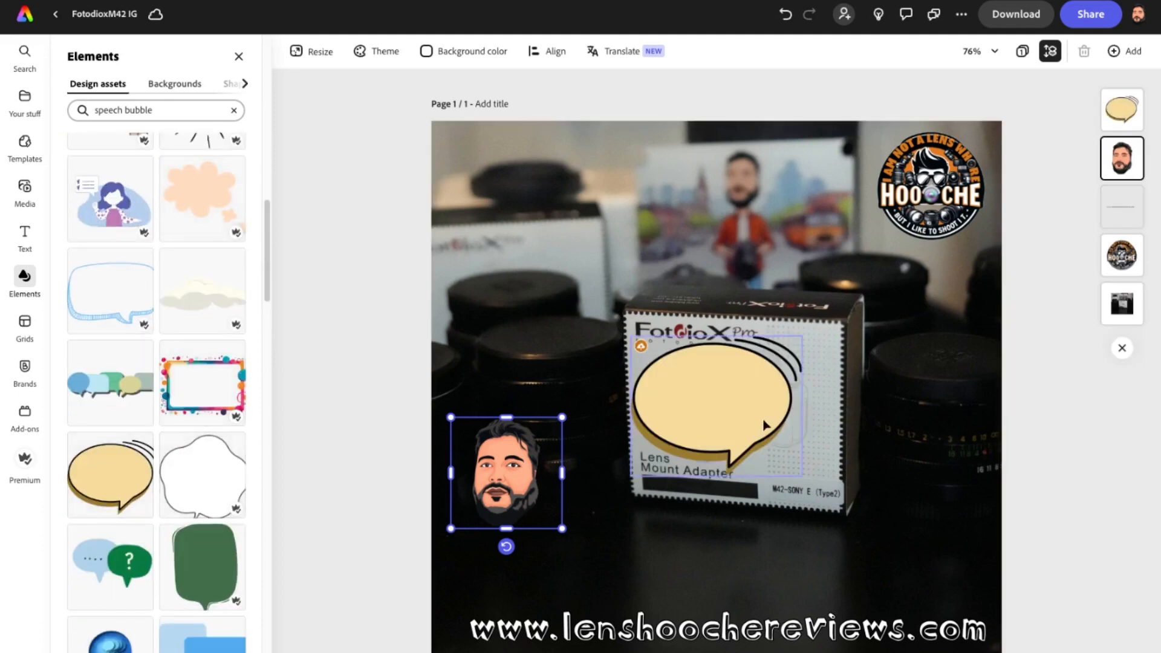
# Step: Move the speech bubble to just above the cartoon portrait and shrink it to roughly the portrait's width
pyautogui.moveTo(765, 425); pyautogui.dragTo(593, 375)
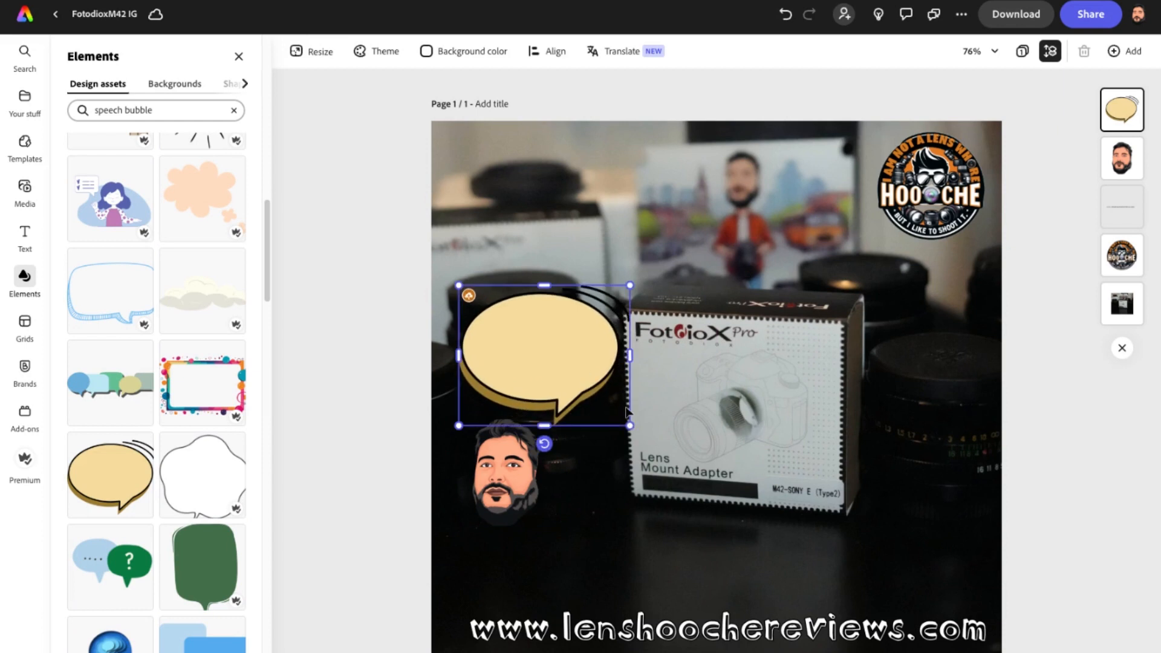
pyautogui.moveTo(629, 285); pyautogui.dragTo(566, 337)
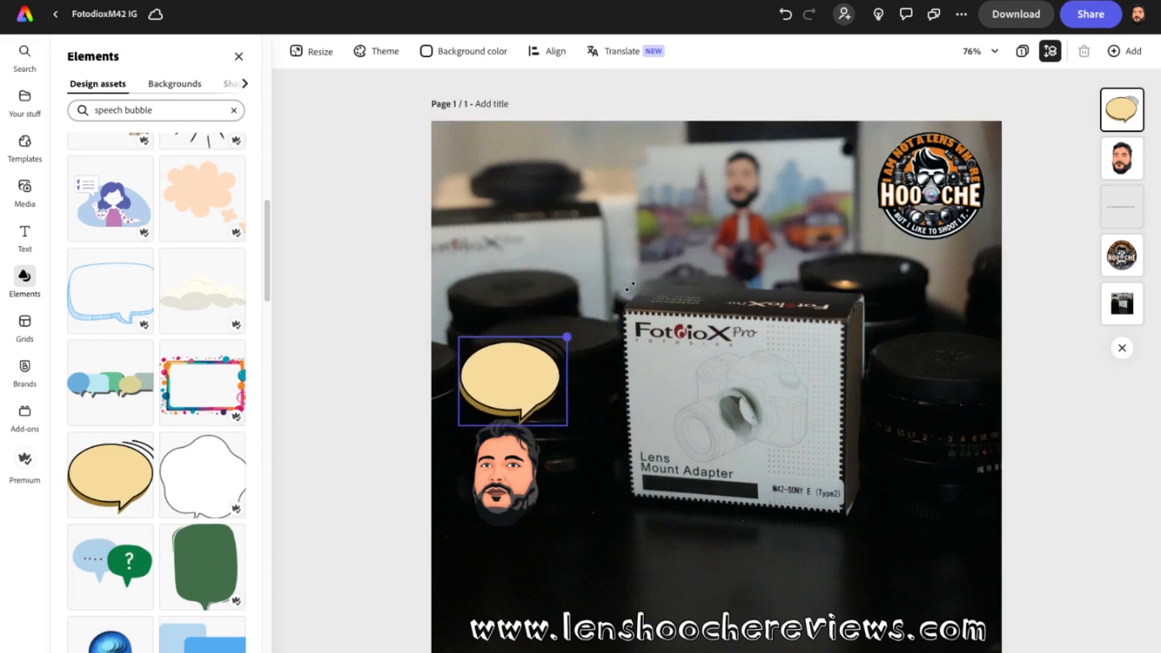
pyautogui.moveTo(539, 381); pyautogui.dragTo(540, 378)
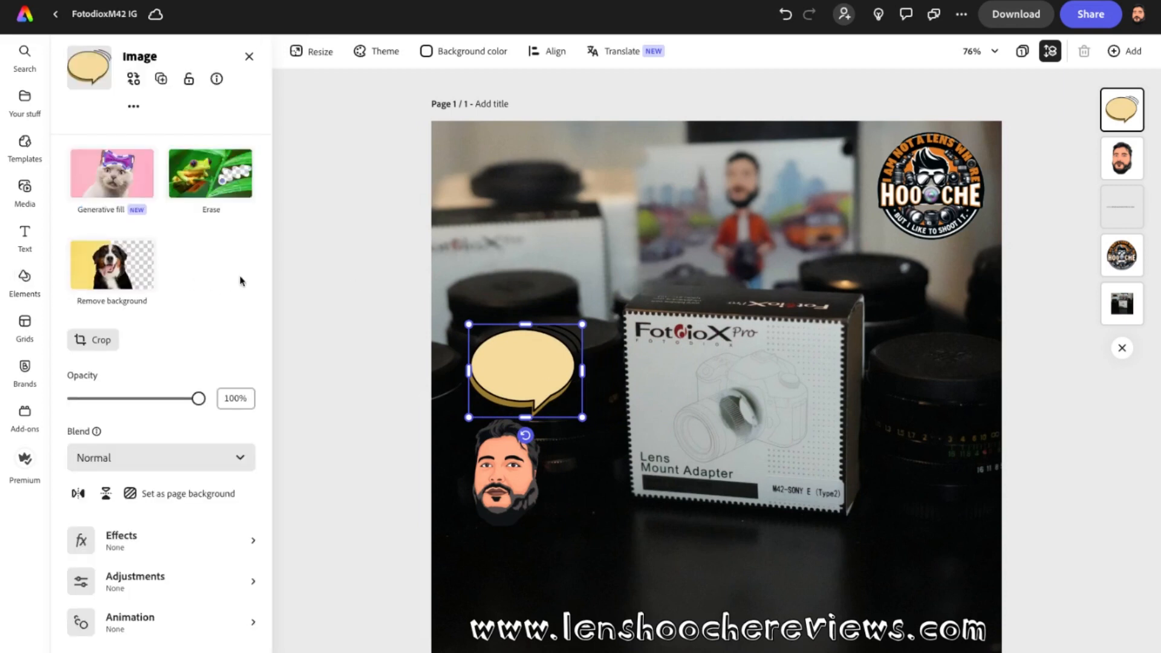
# Step: Add a text reading "Blog Up Folks", broken into two lines before "Folks"
pyautogui.click(24, 233)
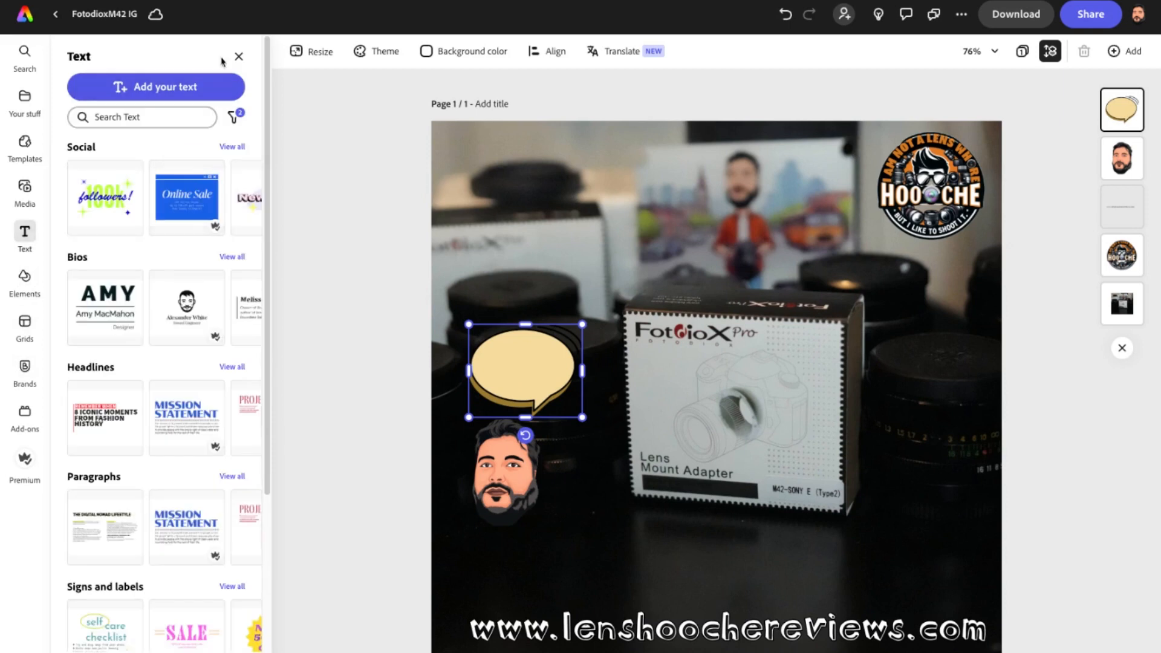
pyautogui.click(194, 86)
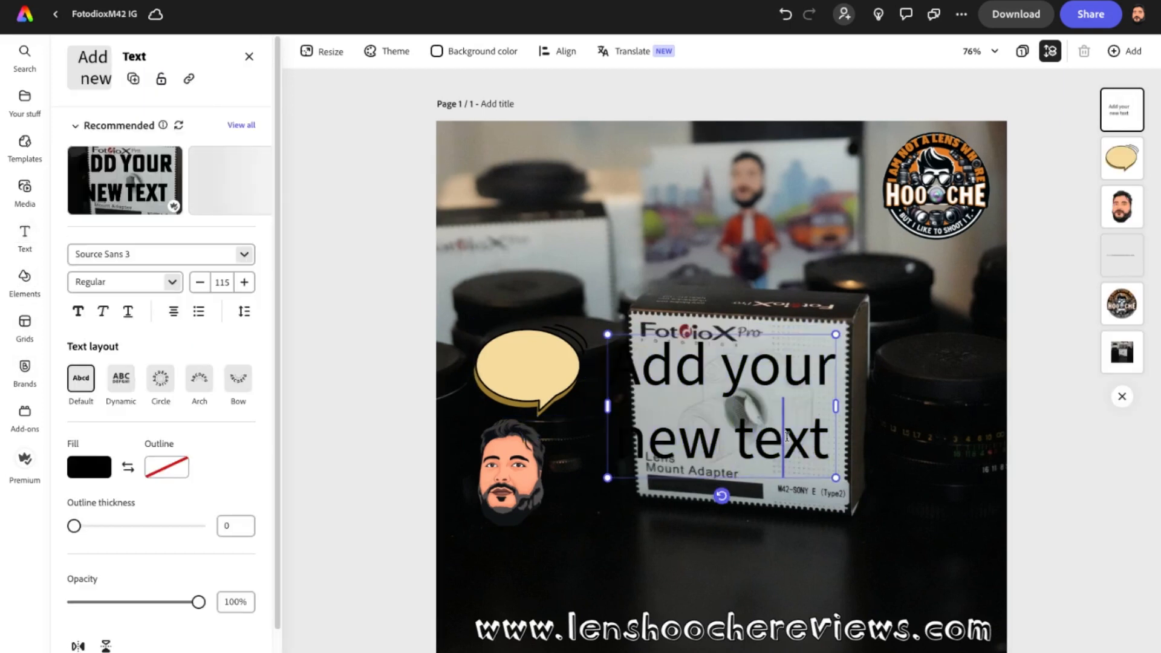
pyautogui.click(825, 432)
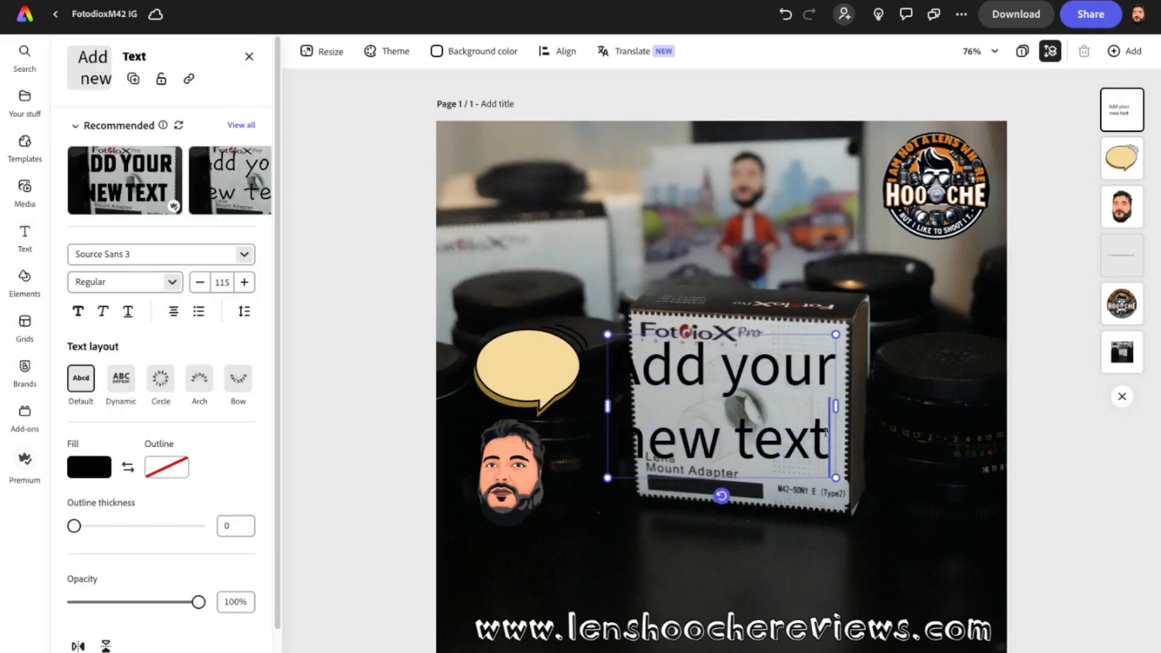
pyautogui.hotkey('ctrl', 'a')
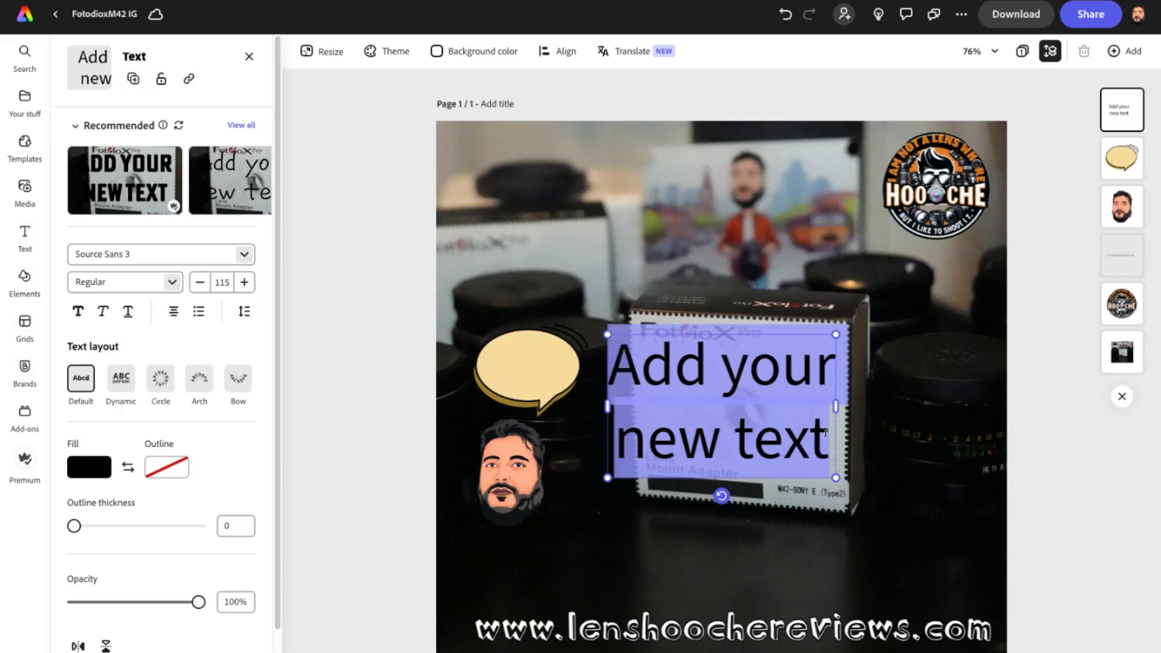
pyautogui.write('Blopg')
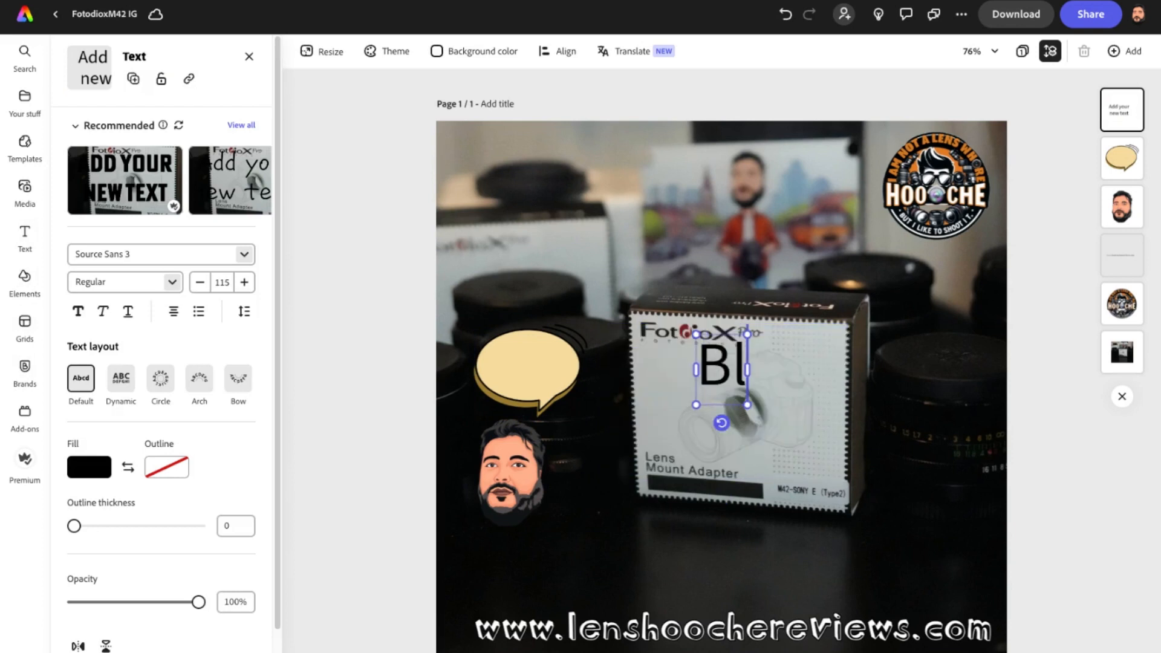
pyautogui.press('BackSpace')
pyautogui.write('opg')
pyautogui.press('BackSpace')
pyautogui.press('BackSpace')
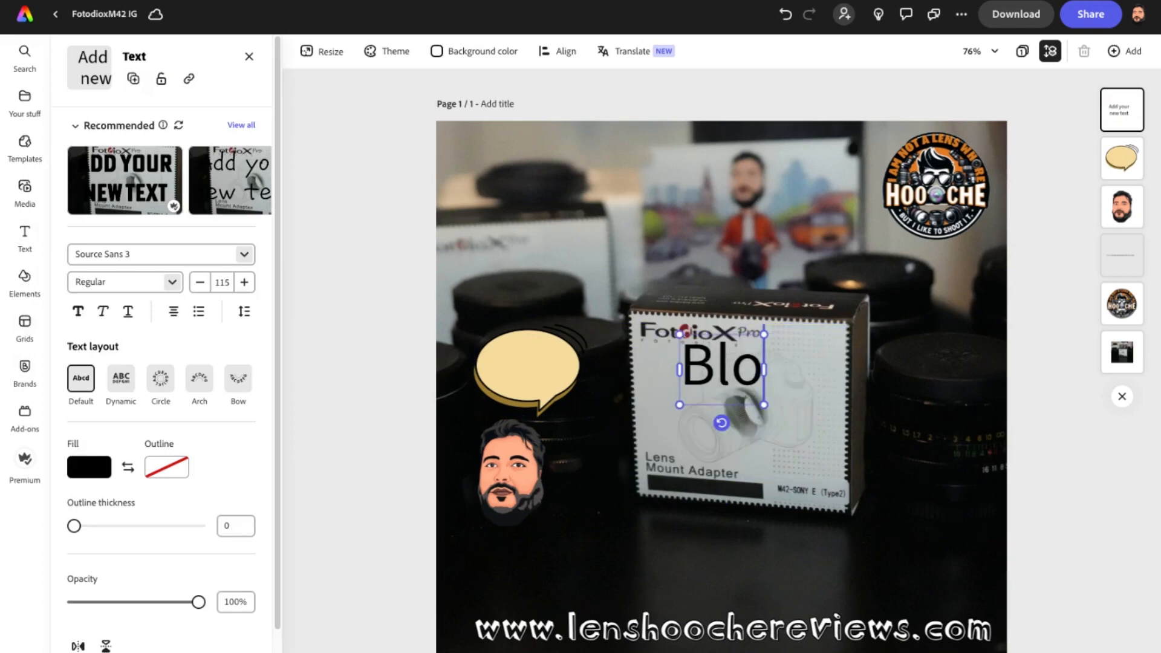
pyautogui.write('g Up')
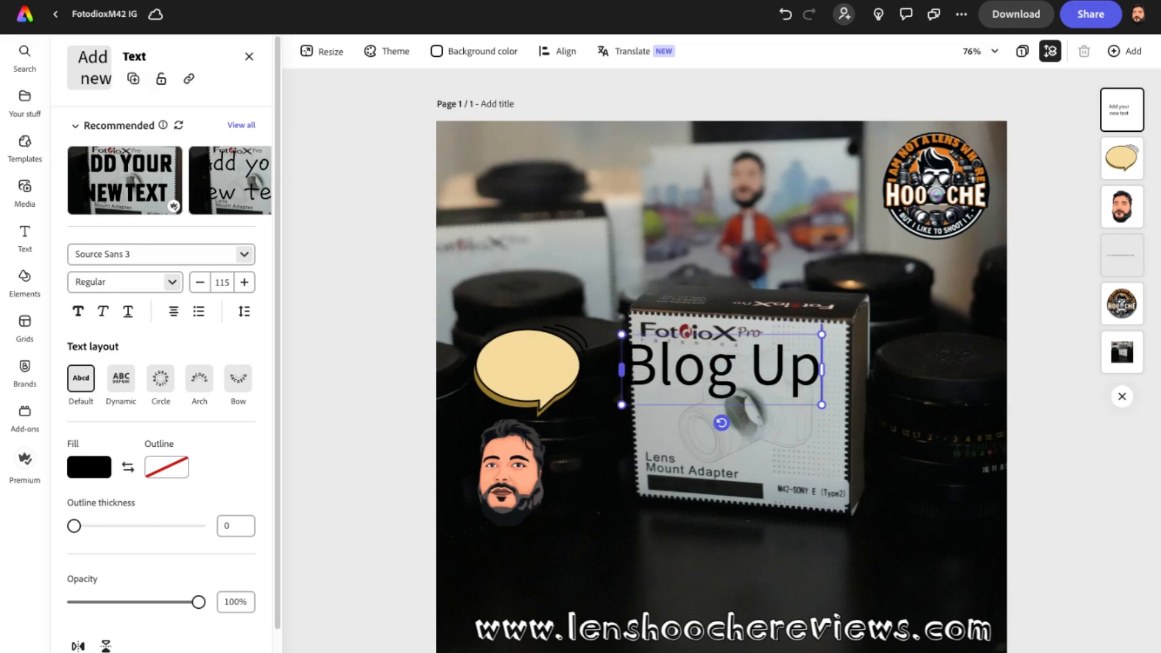
pyautogui.write(' Folks')
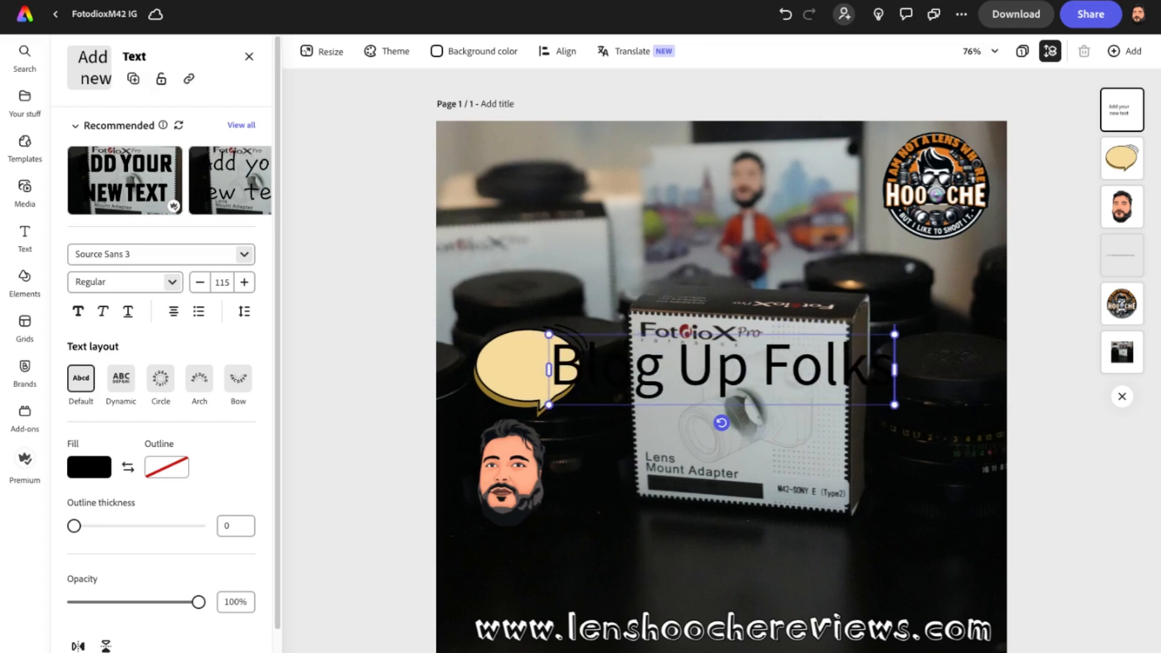
pyautogui.click(766, 369)
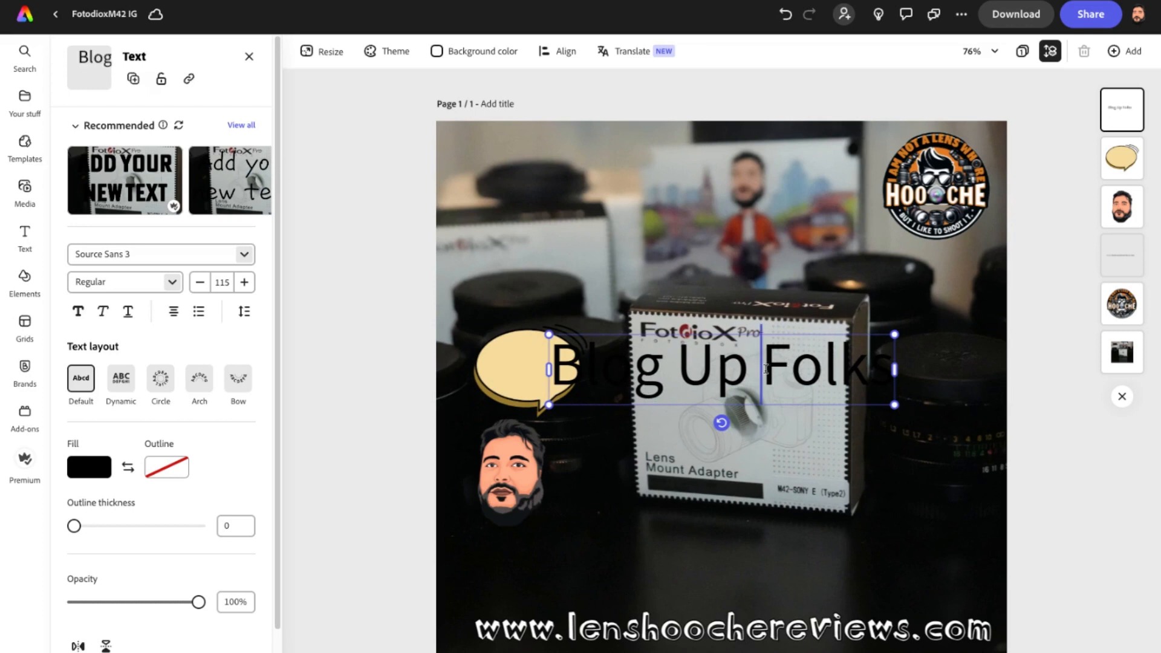
pyautogui.press('Return')
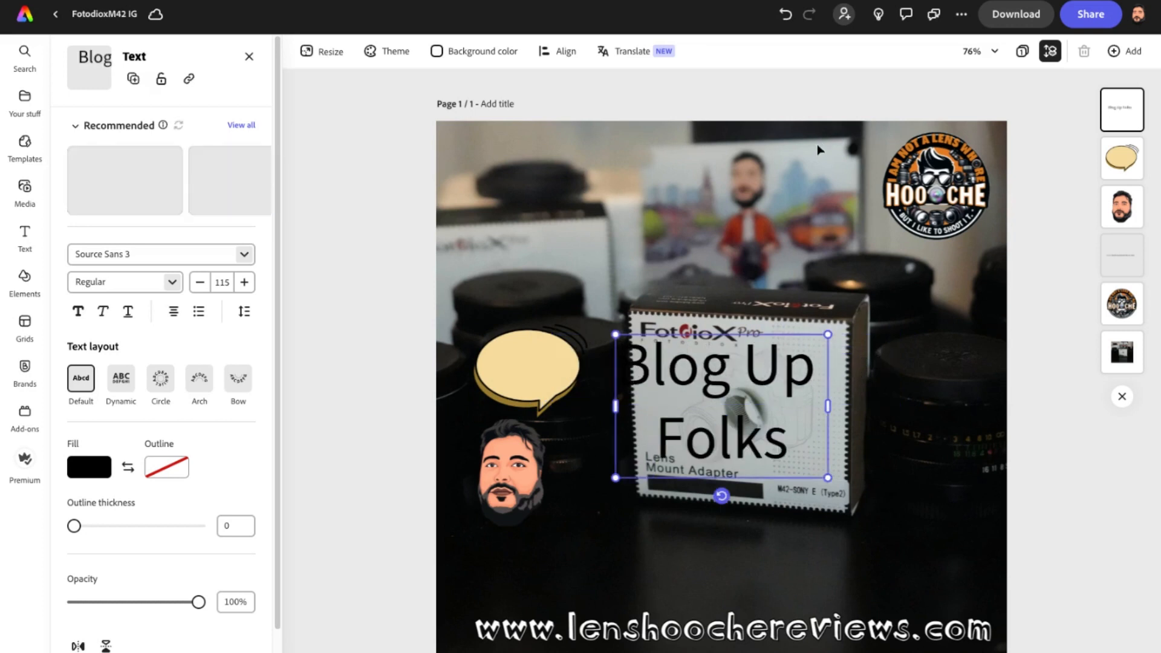
# Step: Shrink the "Blog Up Folks" text to size 37 and fit it inside the speech bubble
pyautogui.moveTo(828, 477); pyautogui.dragTo(706, 396)
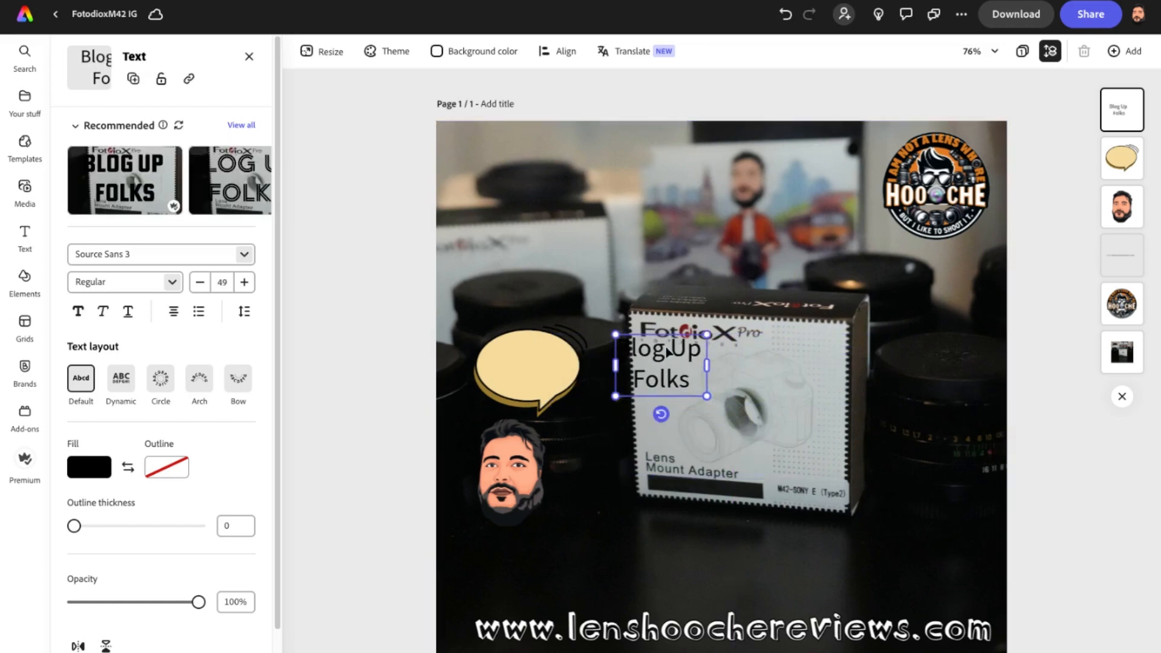
pyautogui.moveTo(667, 352); pyautogui.dragTo(537, 352)
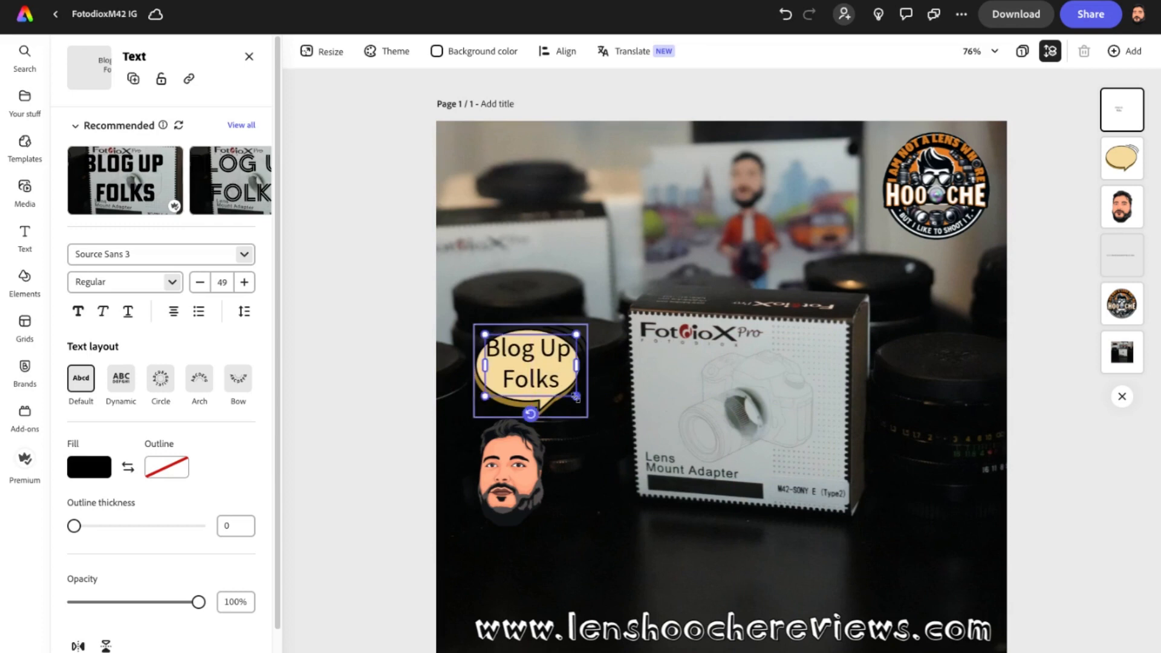
pyautogui.moveTo(576, 398); pyautogui.dragTo(533, 366)
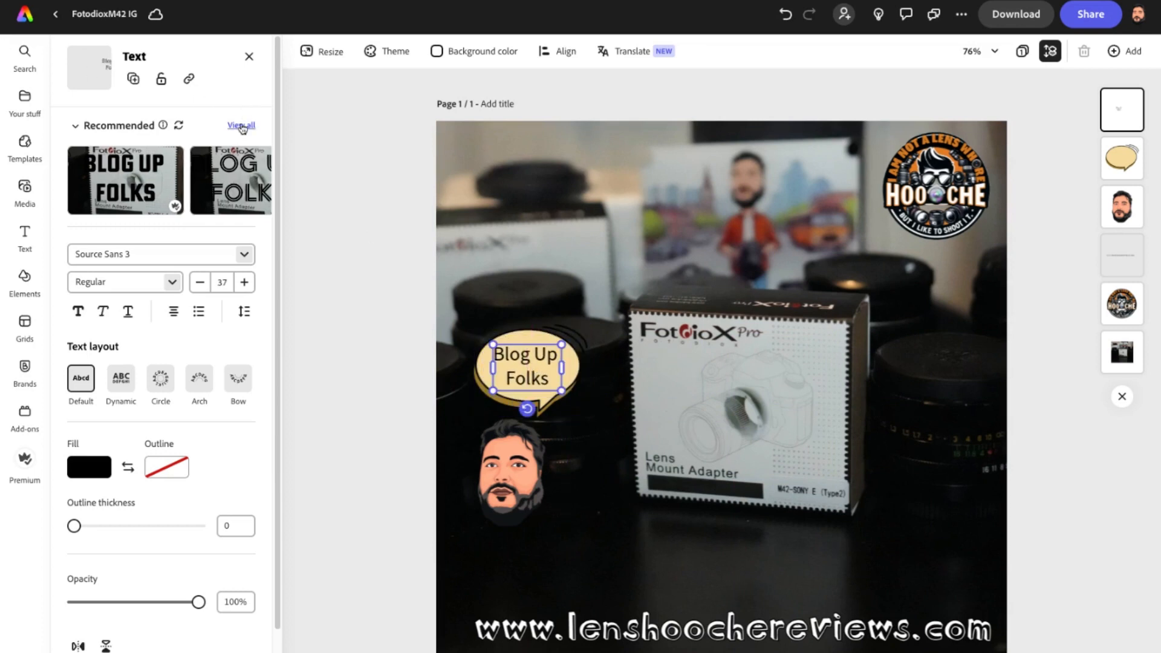
# Step: Apply the bold handwritten recommended font style to the speech bubble text
pyautogui.click(240, 125)
pyautogui.scroll(-3, 205, 343)
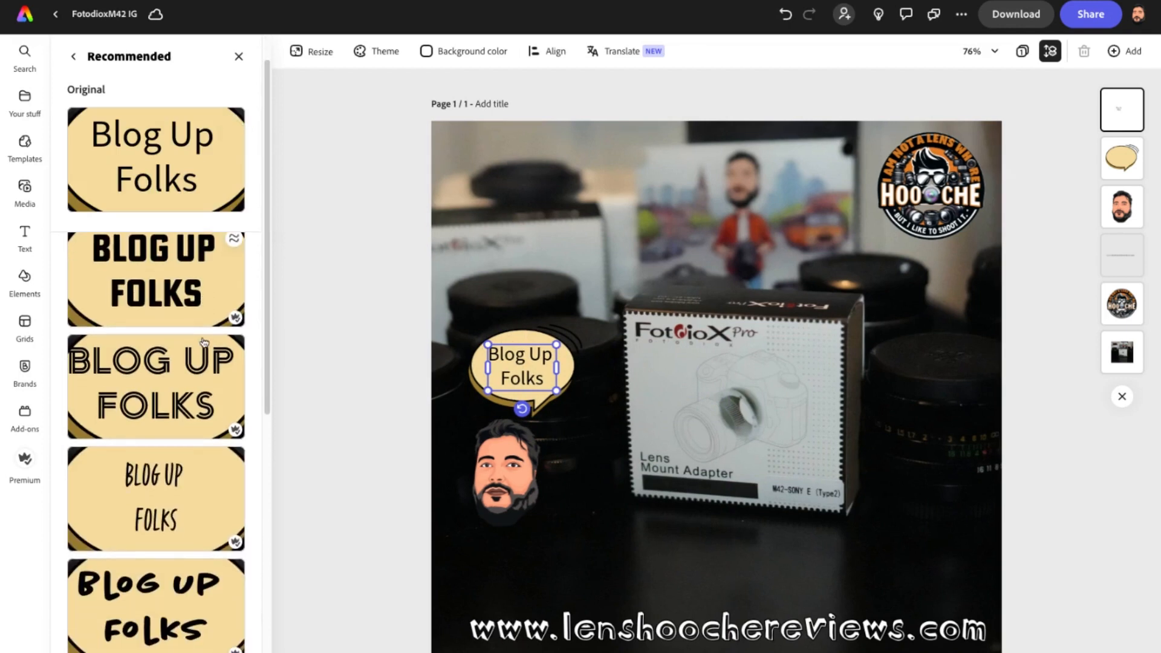
pyautogui.click(156, 502)
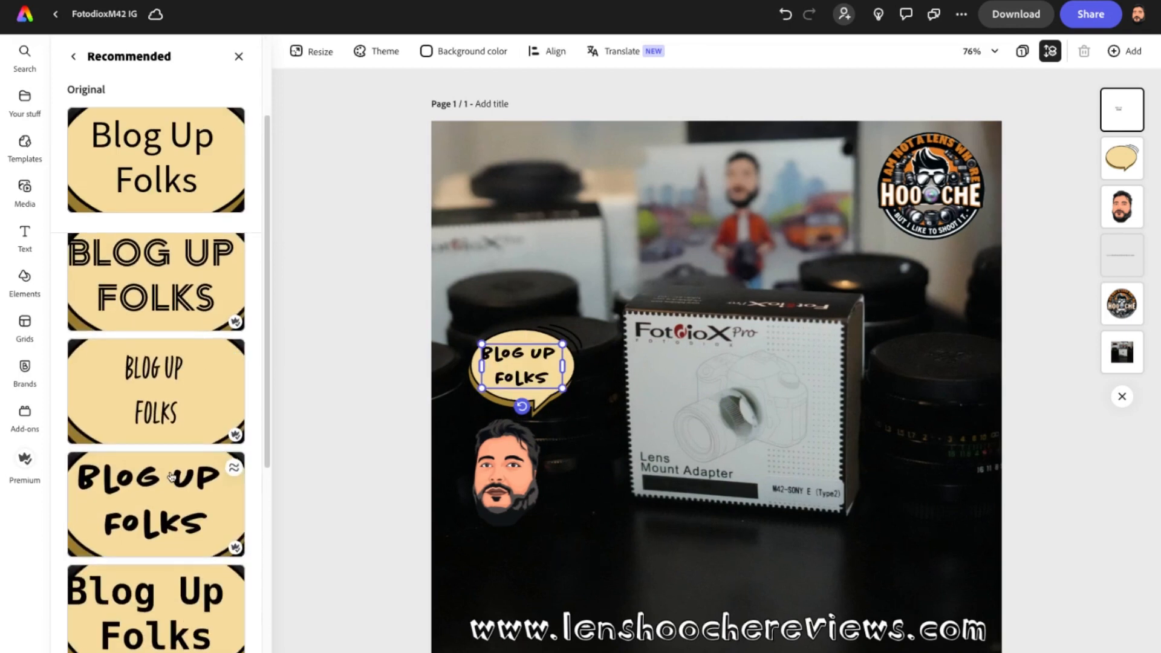
pyautogui.click(489, 223)
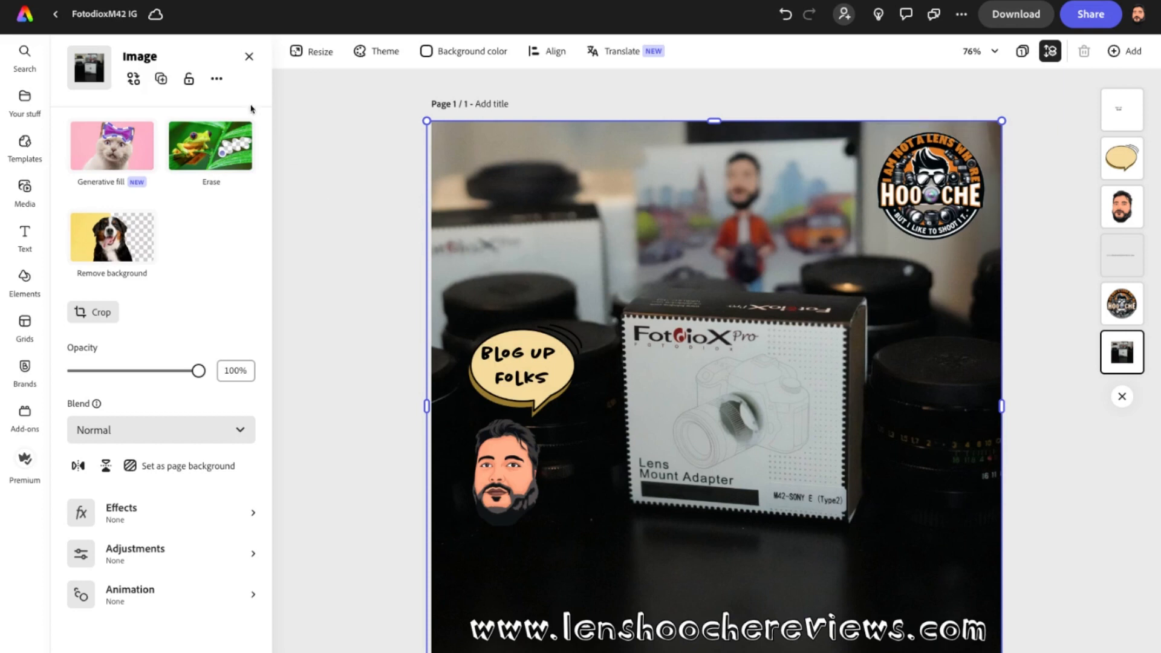
# Step: Open the page resize options and look through the social media preset sizes
pyautogui.click(297, 53)
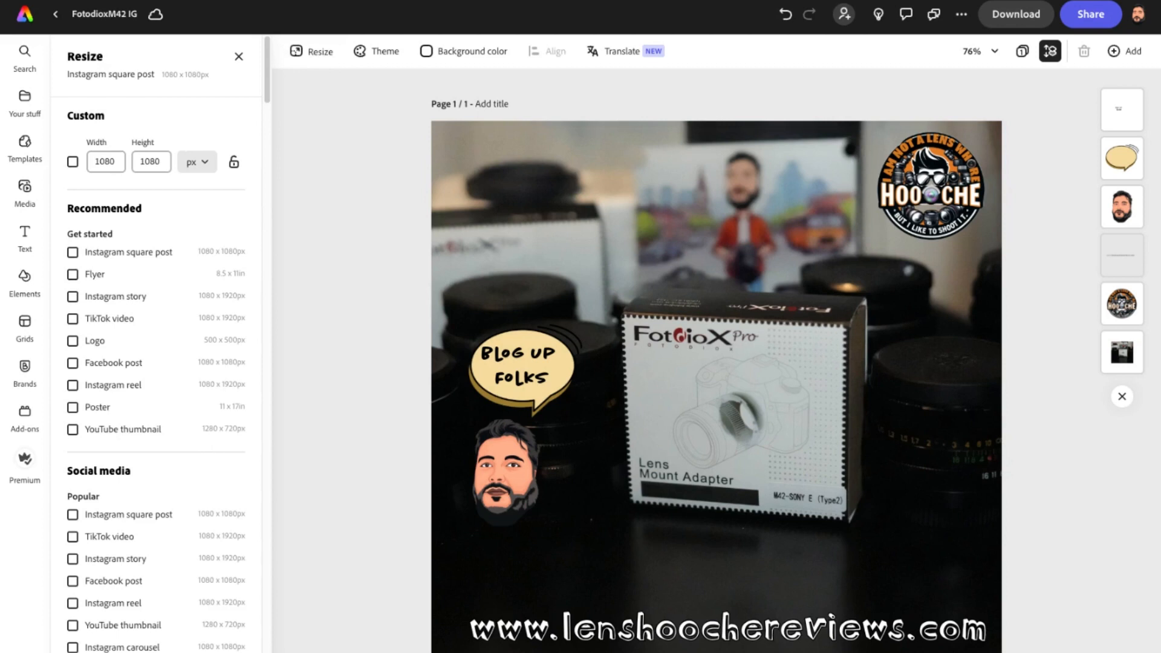
pyautogui.scroll(-1, 156, 363)
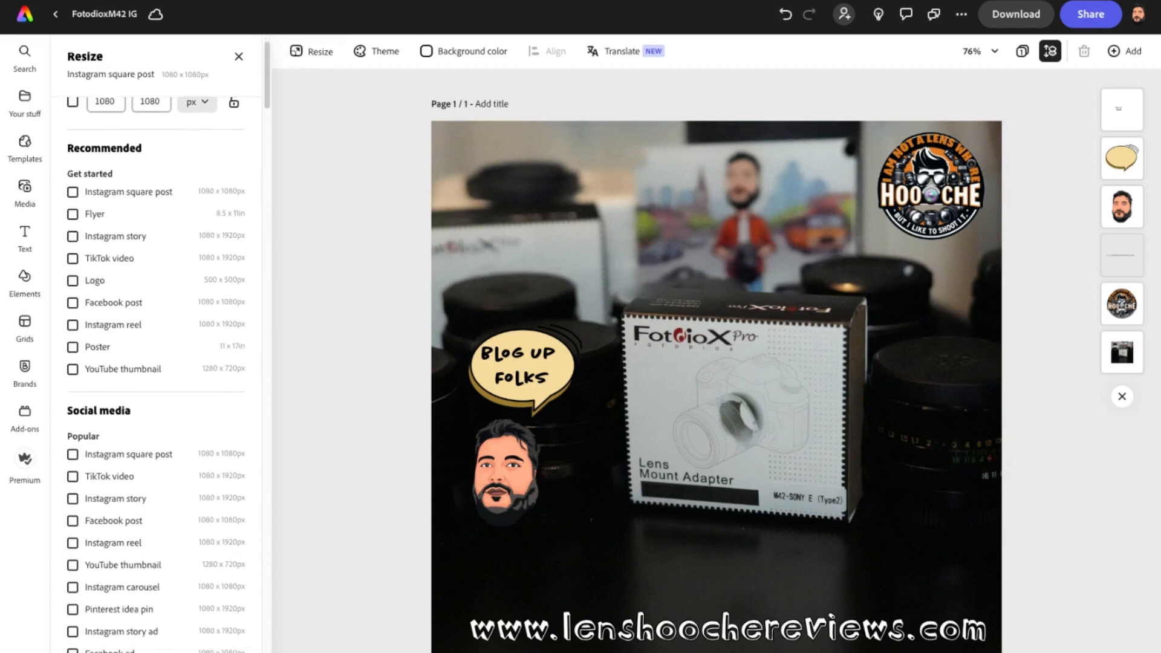
pyautogui.scroll(-1, 155, 363)
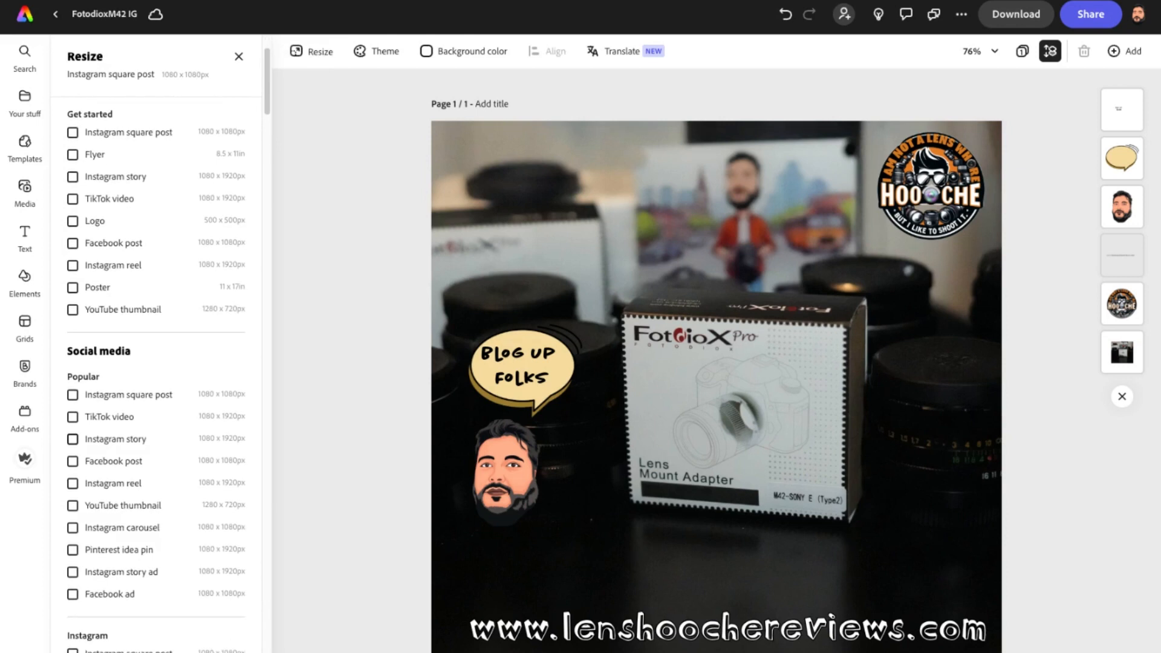